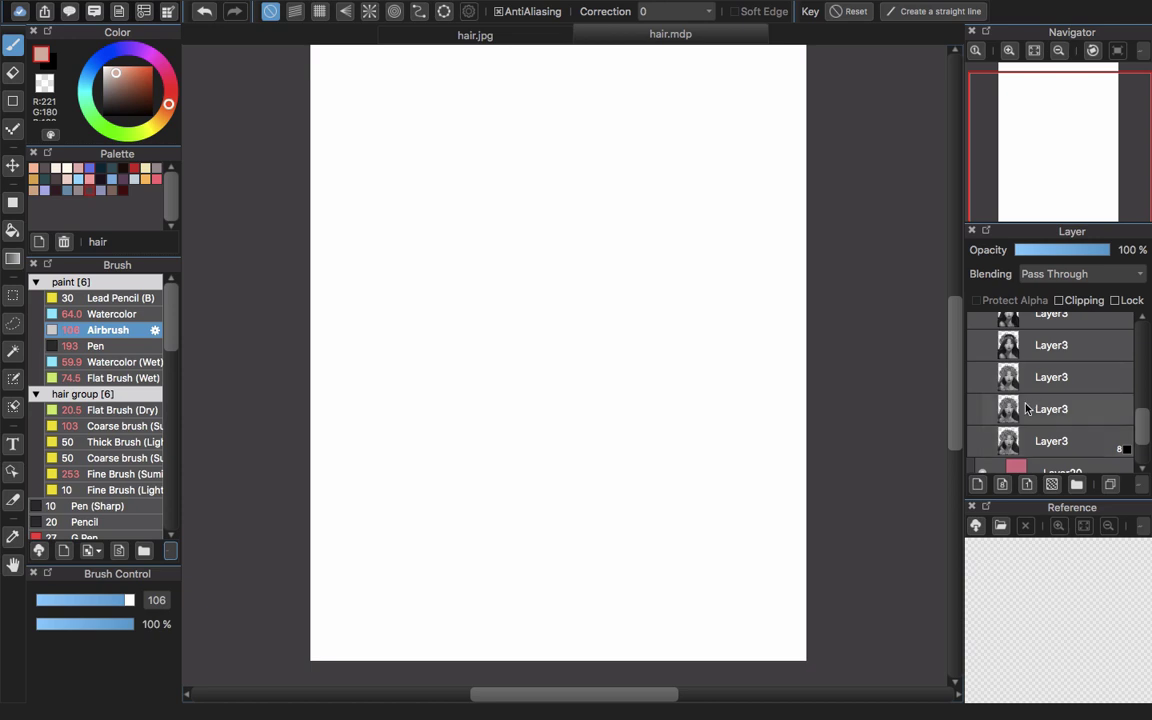
Look at the finished portrait in hair.jpg and return to the layered hair.mdp document.
{"action": "scroll", "coordinate": [1027, 407], "scroll_direction": "down", "scroll_amount": 3}
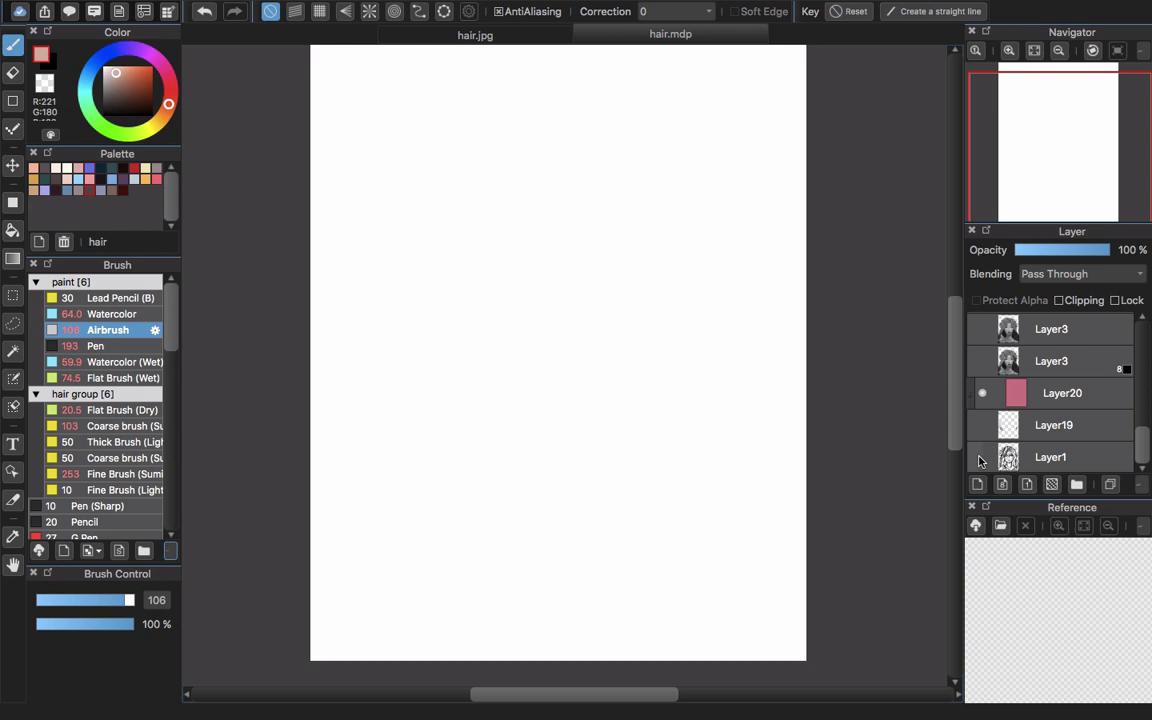
{"action": "left_click", "coordinate": [482, 35]}
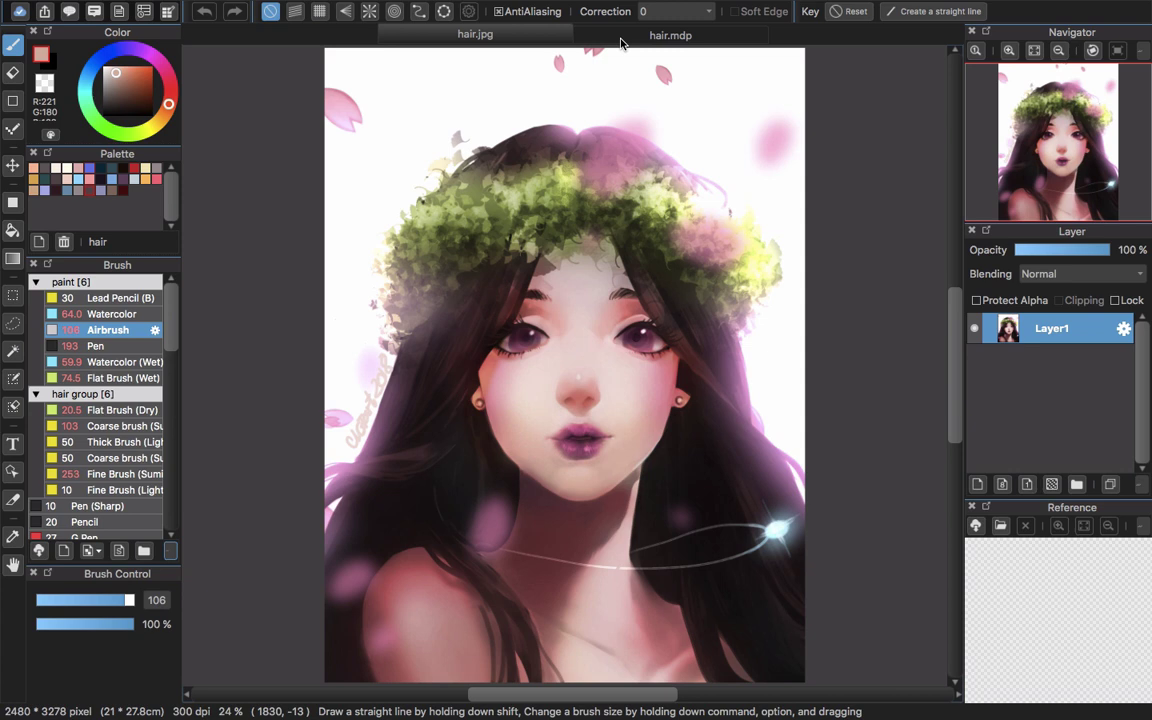
{"action": "left_click", "coordinate": [624, 36]}
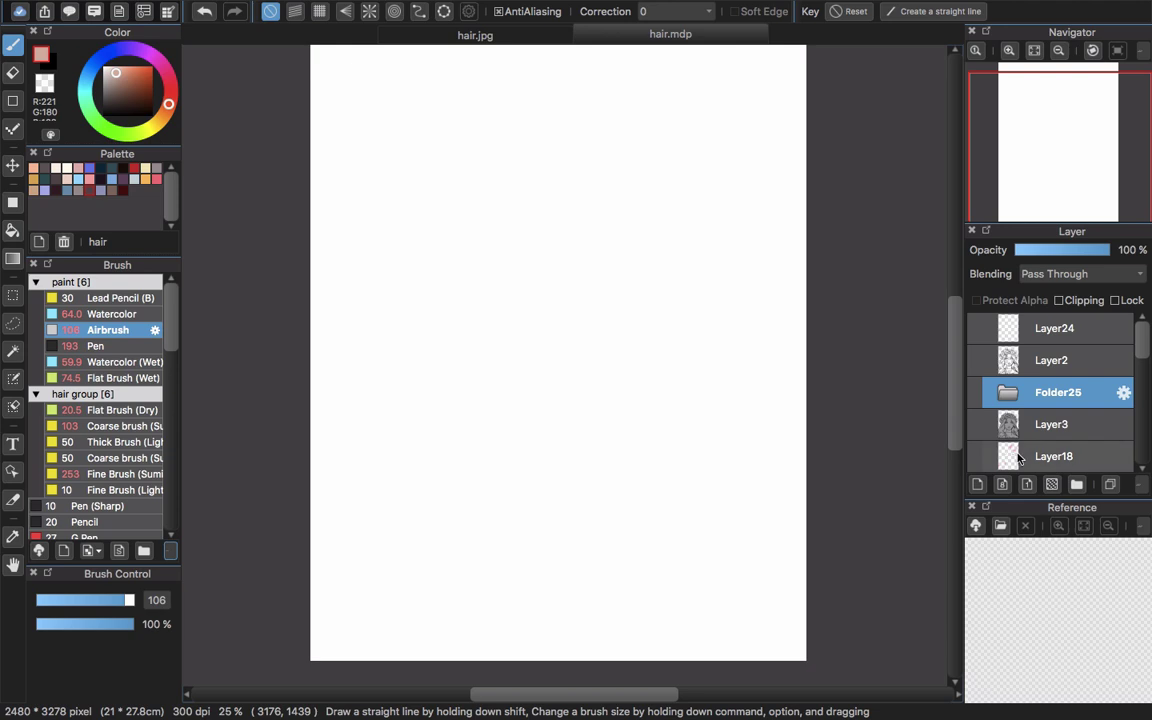
Reveal the rough sketch on Layer1, and replace it with the cleaner line sketch on Layer2.
{"action": "scroll", "coordinate": [1018, 457], "scroll_direction": "down", "scroll_amount": 10}
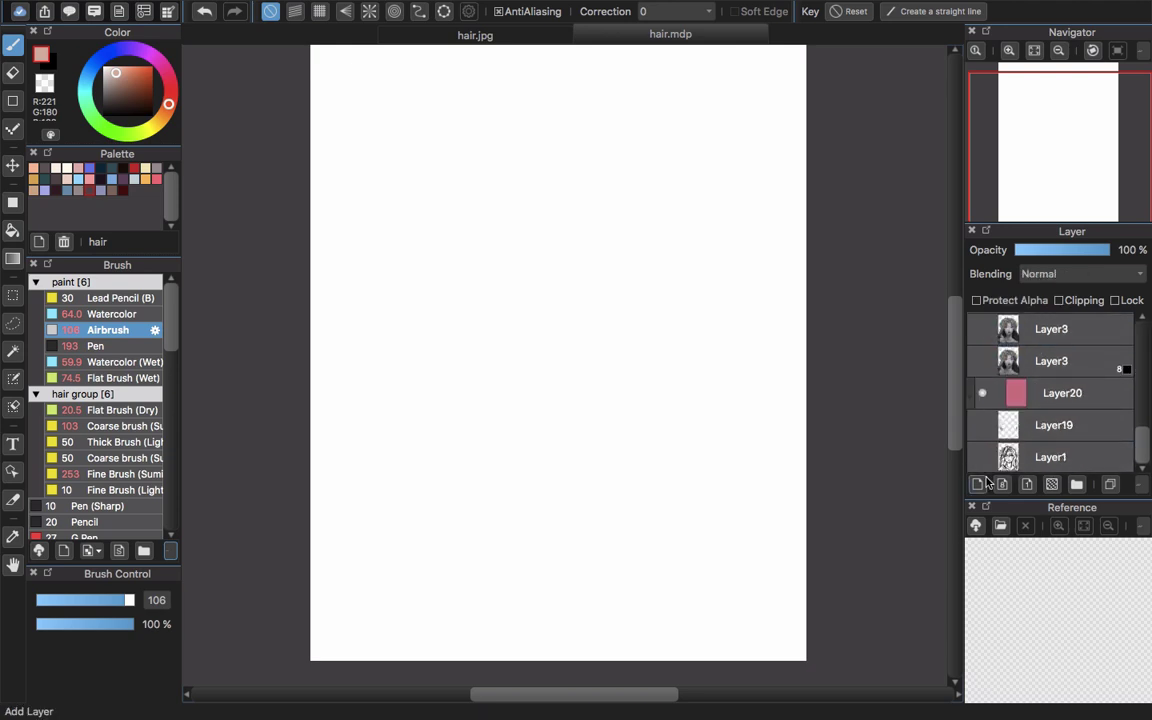
{"action": "left_click", "coordinate": [978, 458]}
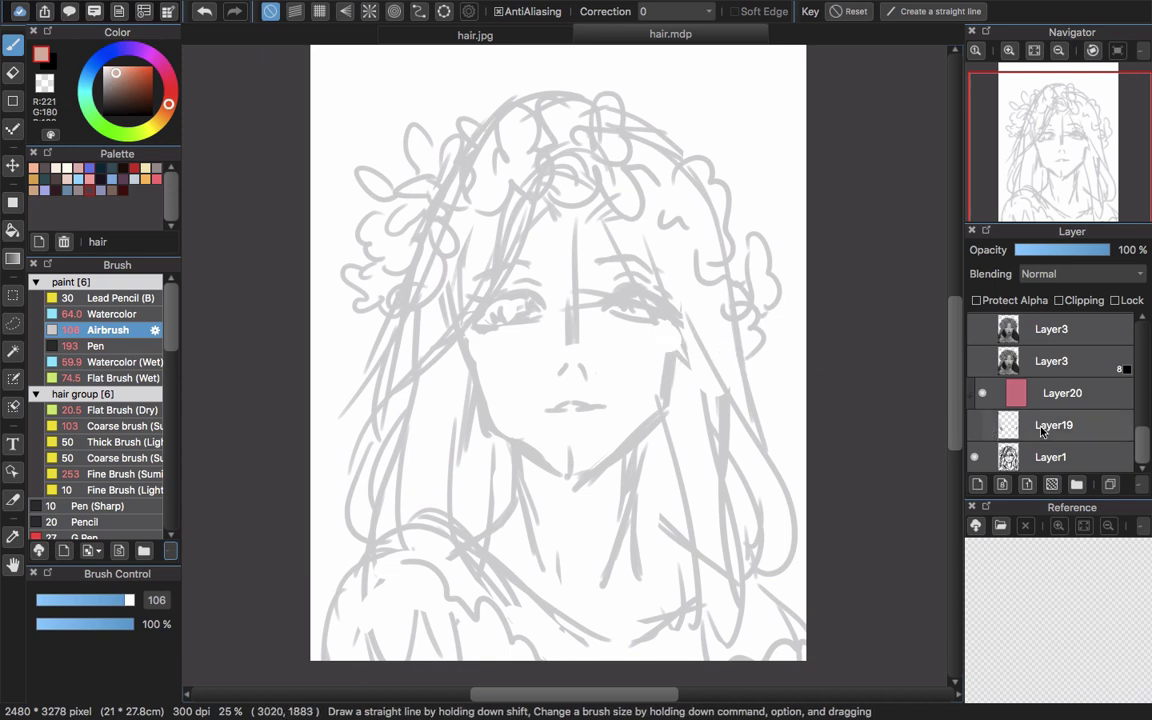
{"action": "scroll", "coordinate": [1041, 428], "scroll_direction": "up", "scroll_amount": 10}
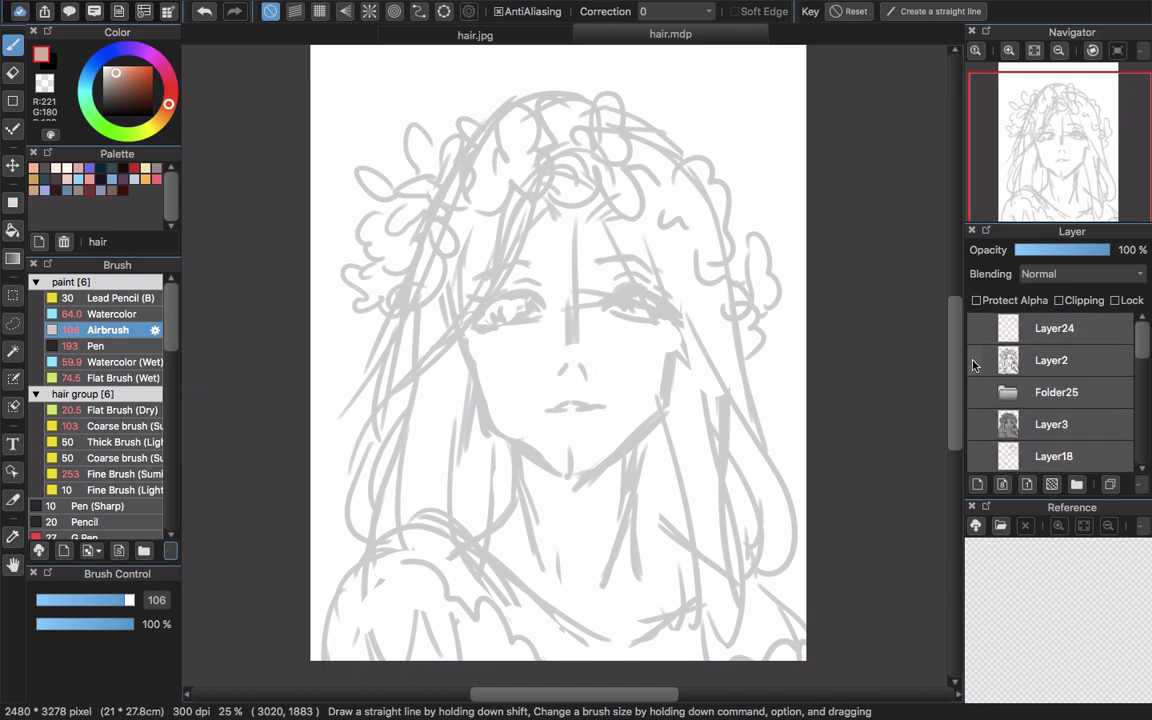
{"action": "left_click", "coordinate": [974, 361]}
{"action": "scroll", "coordinate": [1025, 377], "scroll_direction": "down", "scroll_amount": 10}
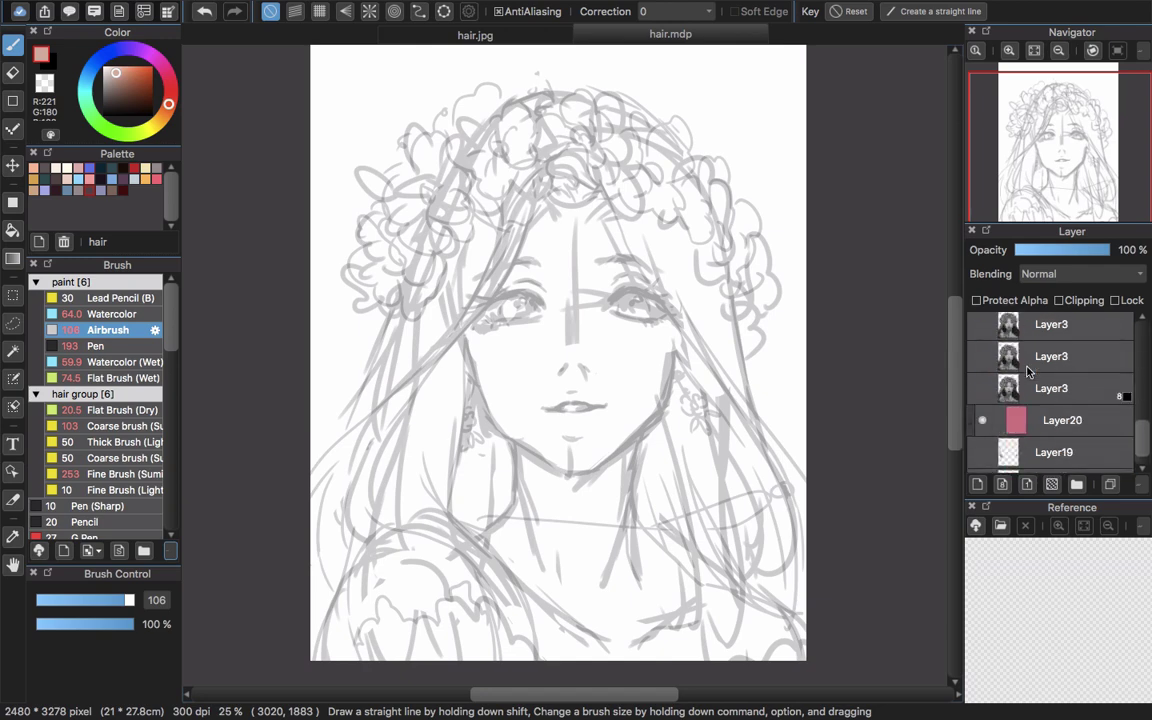
{"action": "left_click", "coordinate": [974, 459]}
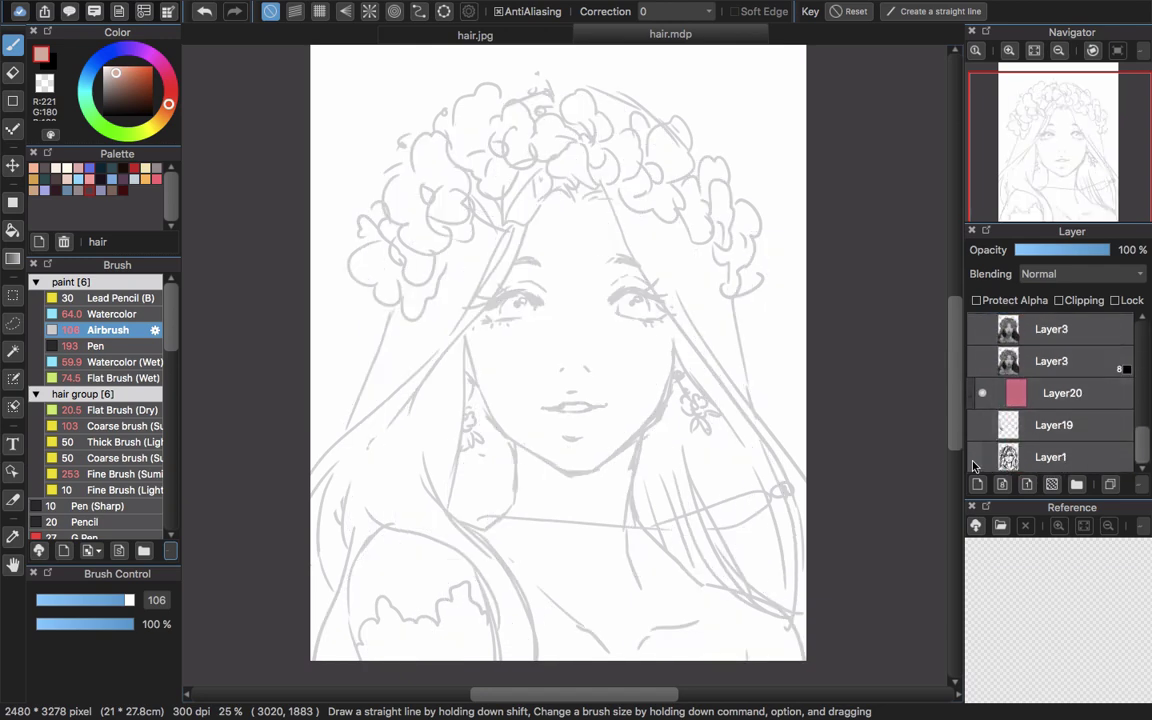
Show the flat grey Layer3 beneath Folder25 and set its opacity to 99%.
{"action": "scroll", "coordinate": [1015, 437], "scroll_direction": "up", "scroll_amount": 10}
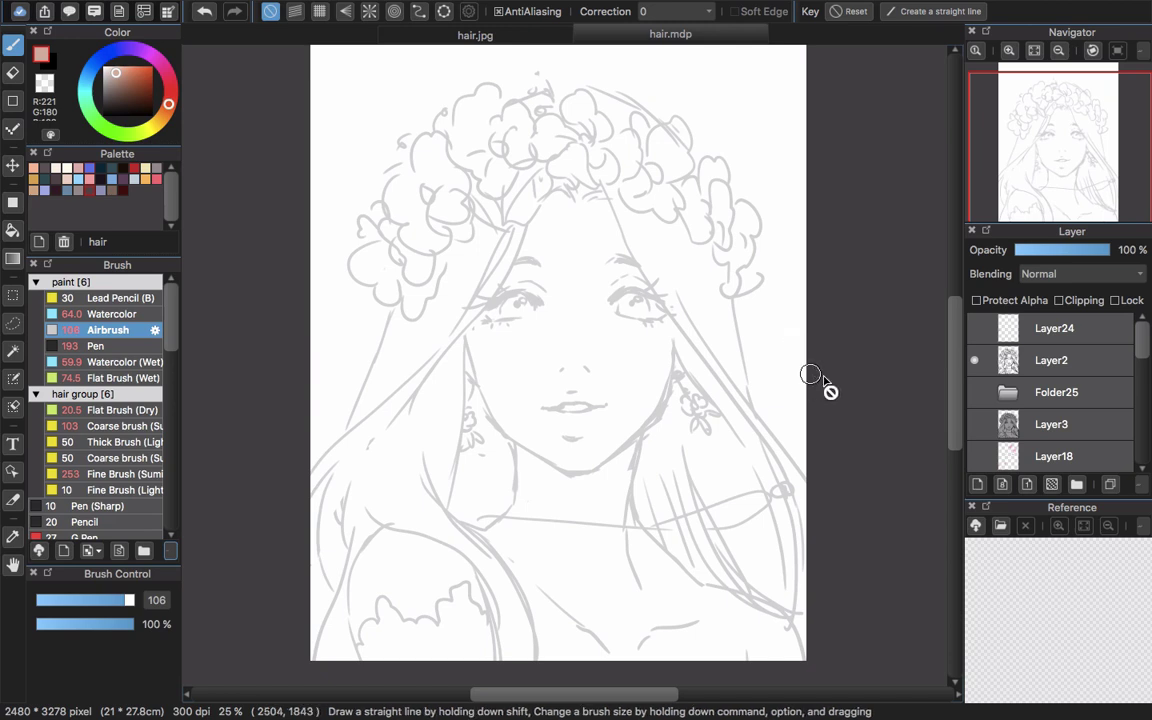
{"action": "left_click", "coordinate": [976, 425]}
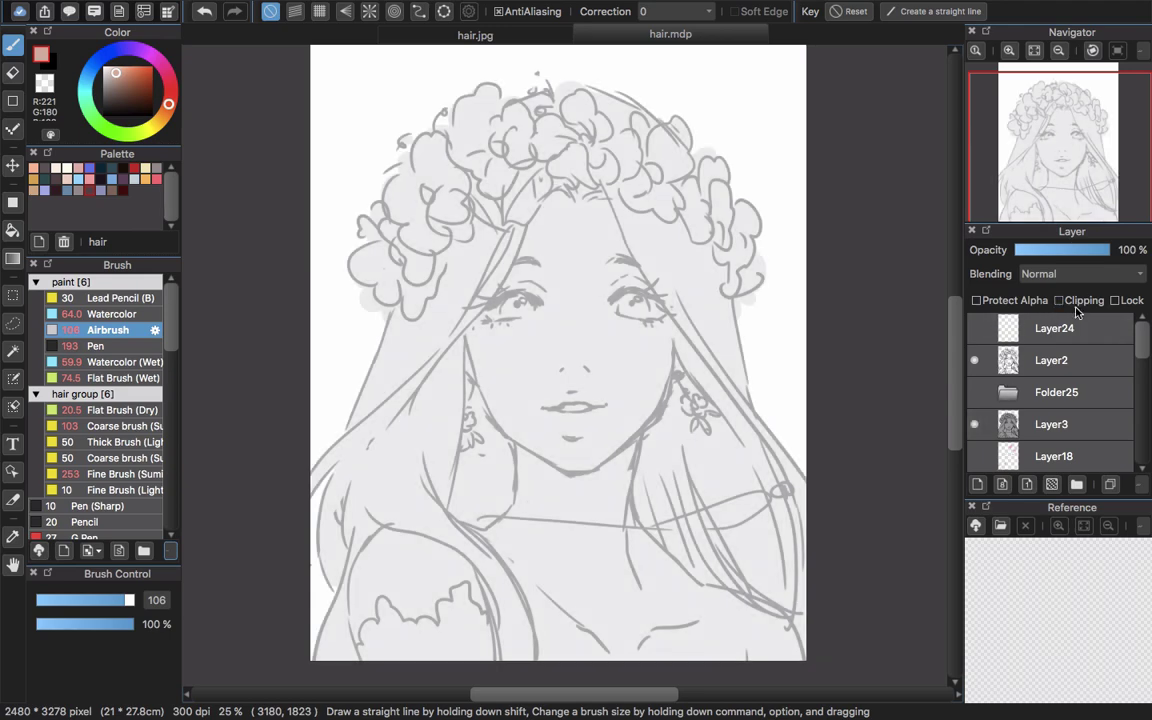
{"action": "left_click", "coordinate": [1051, 424]}
{"action": "left_click", "coordinate": [1112, 251]}
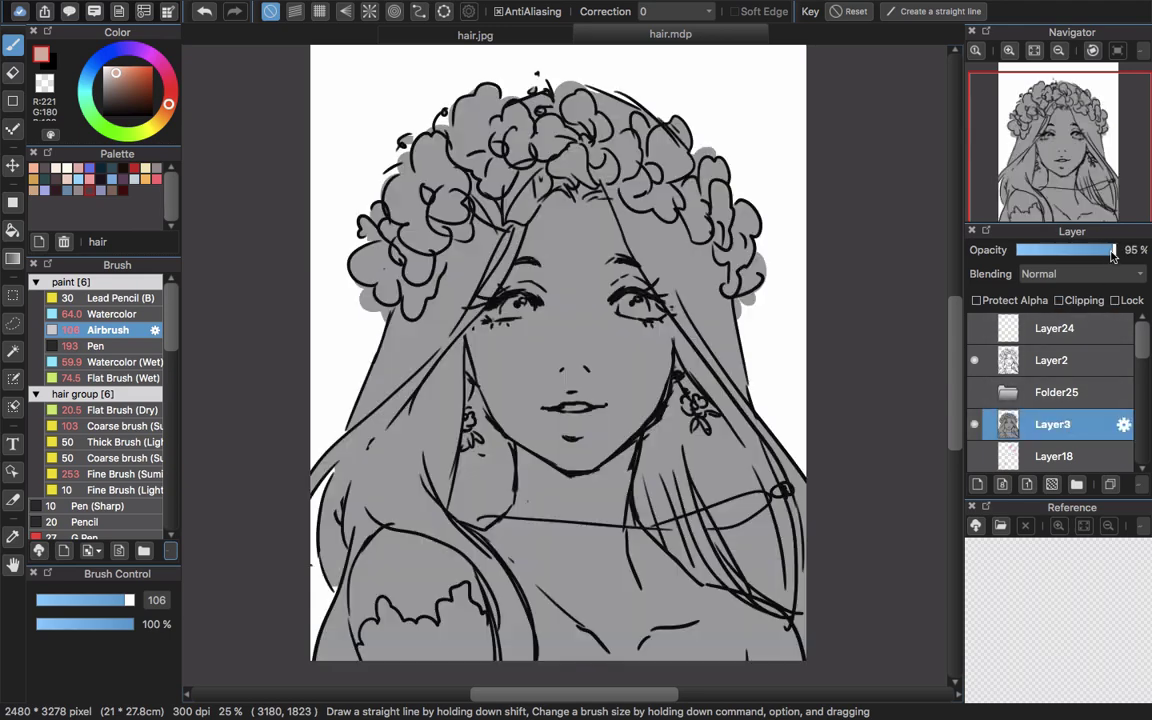
{"action": "left_click_drag", "start_coordinate": [1113, 252], "coordinate": [1118, 252]}
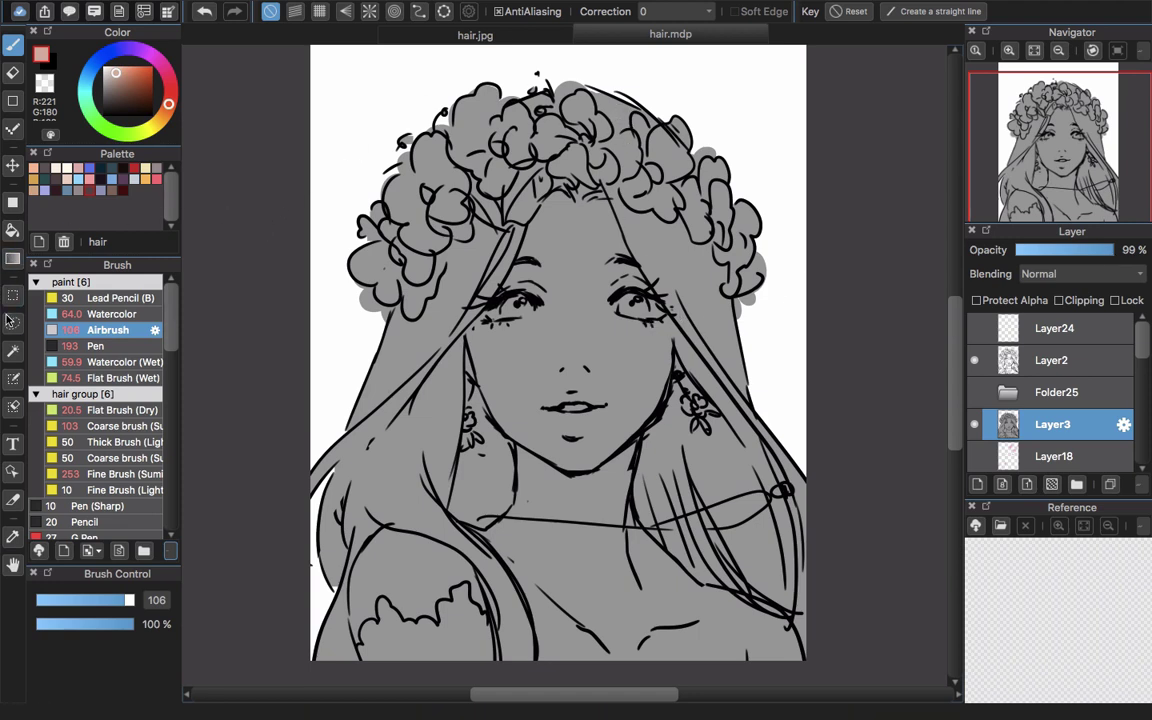
Activate the lasso selection tool and lower the opacity of the flat grey Layer3 to 15%.
{"action": "left_click", "coordinate": [12, 322]}
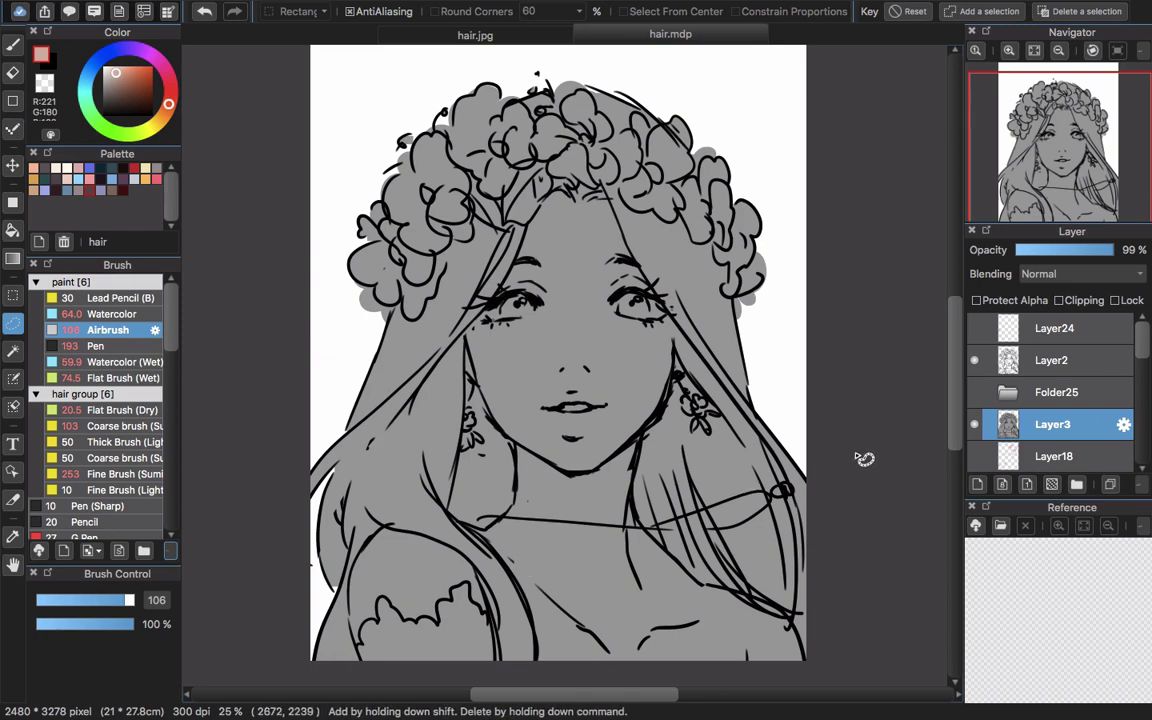
{"action": "scroll", "coordinate": [1033, 428], "scroll_direction": "down", "scroll_amount": 3}
{"action": "scroll", "coordinate": [1031, 428], "scroll_direction": "up", "scroll_amount": 5}
{"action": "scroll", "coordinate": [1031, 428], "scroll_direction": "down", "scroll_amount": 5}
{"action": "scroll", "coordinate": [1031, 428], "scroll_direction": "up", "scroll_amount": 3}
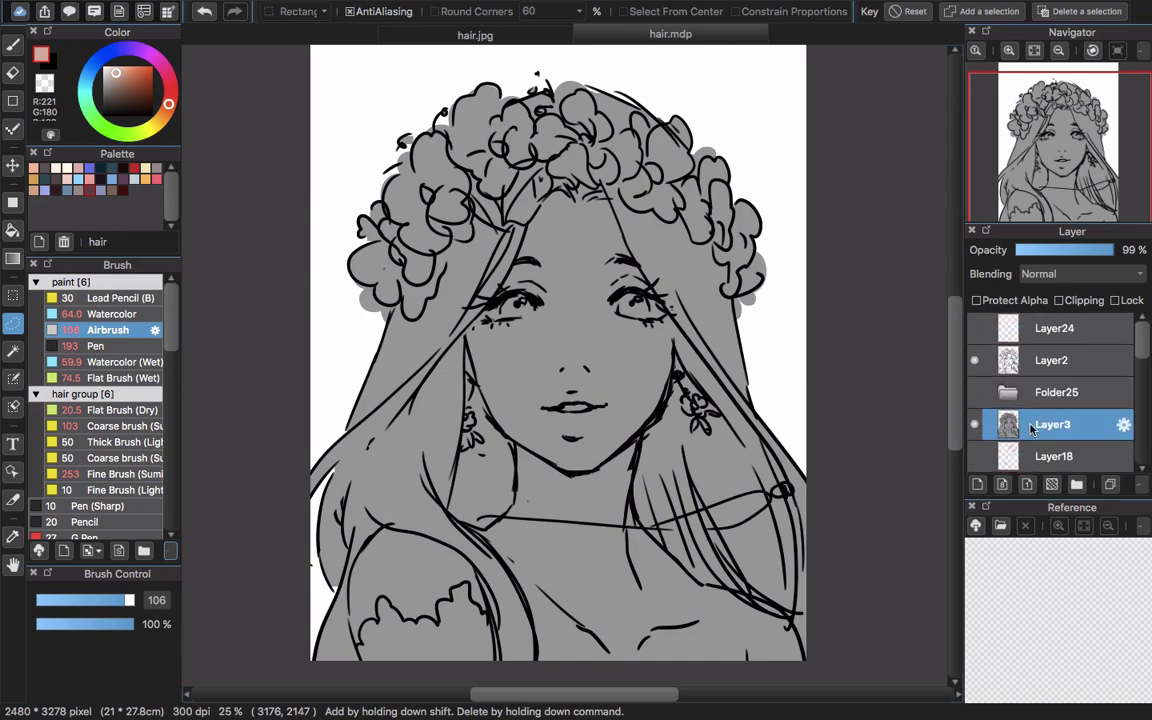
{"action": "left_click", "coordinate": [1029, 252]}
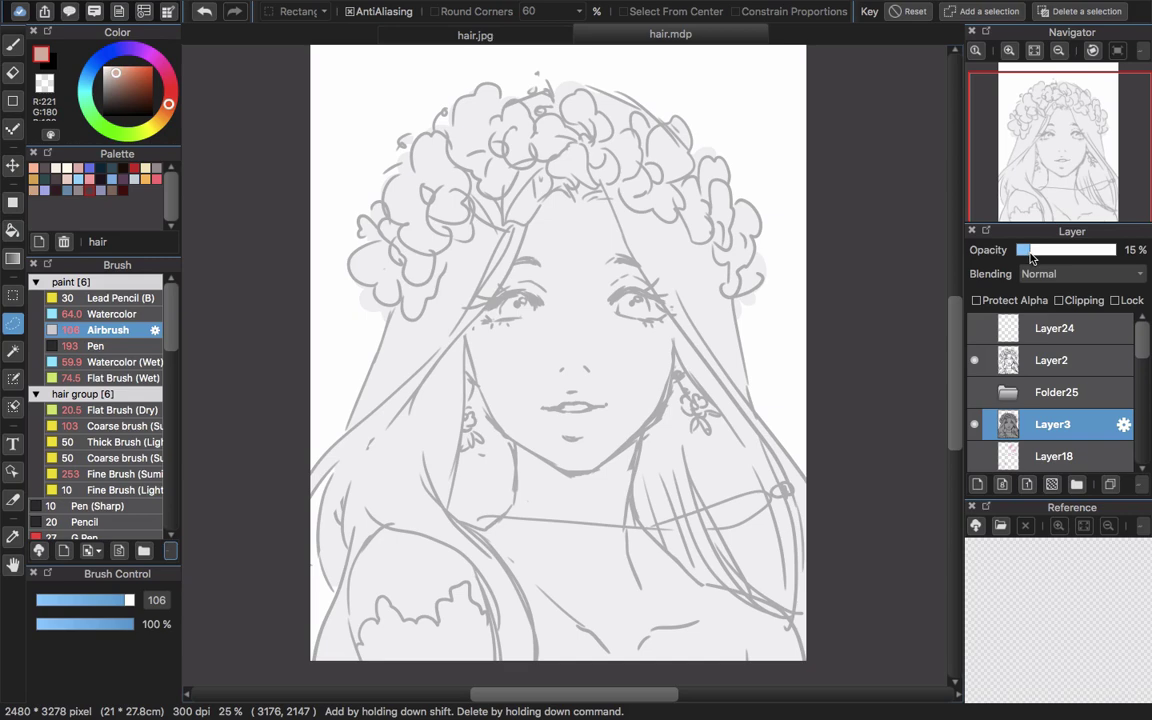
Show the shaded grayscale Layer3 directly above Layer20 and hide the flat grey Layer3 beneath Folder25.
{"action": "scroll", "coordinate": [1045, 400], "scroll_direction": "down", "scroll_amount": 5}
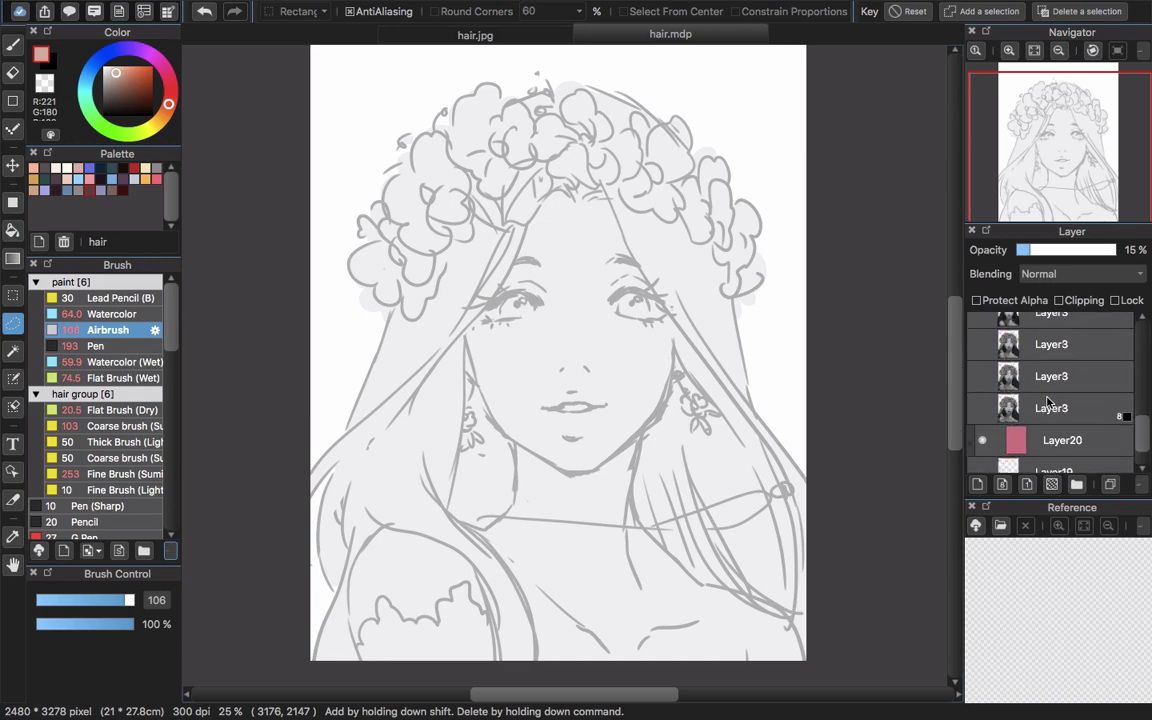
{"action": "scroll", "coordinate": [1048, 401], "scroll_direction": "down", "scroll_amount": 1}
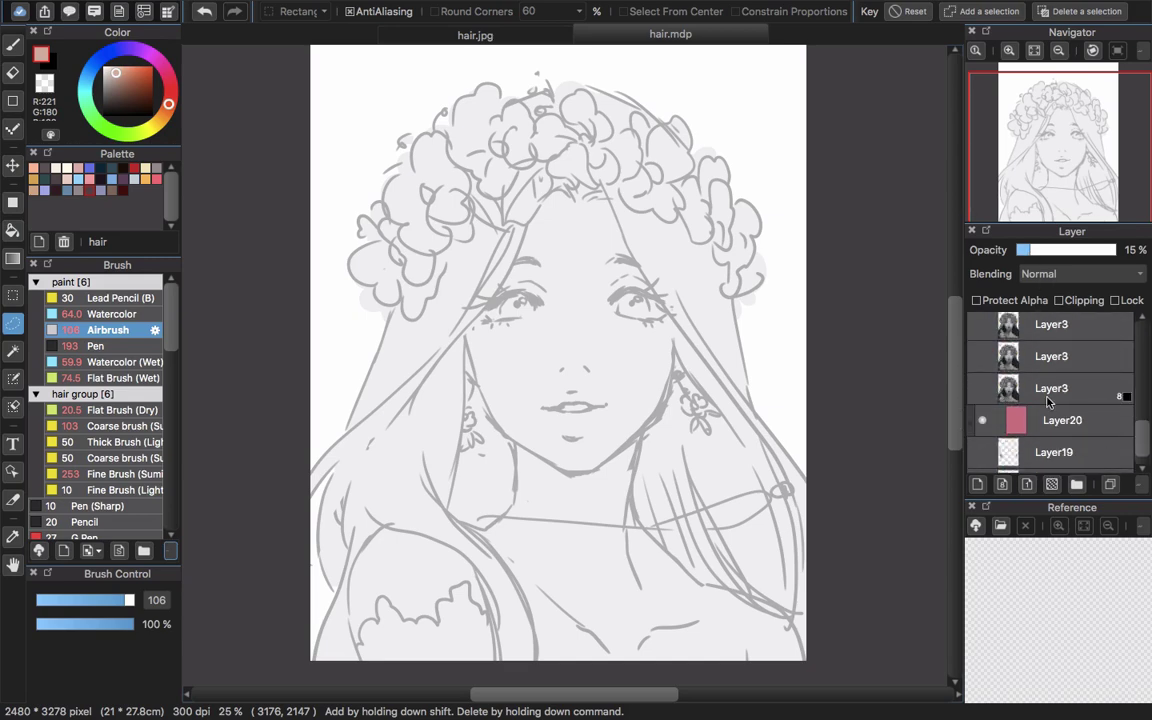
{"action": "left_click", "coordinate": [974, 390]}
{"action": "mouse_move", "coordinate": [1123, 395]}
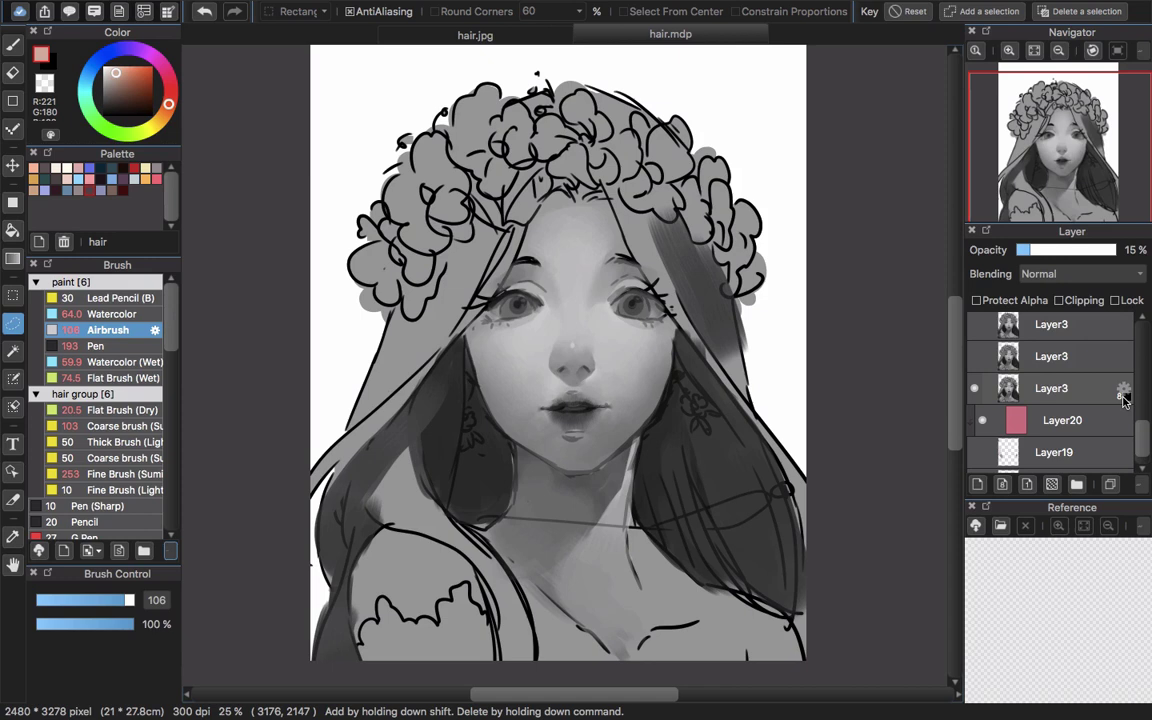
{"action": "scroll", "coordinate": [1060, 400], "scroll_direction": "up", "scroll_amount": 5}
{"action": "left_click", "coordinate": [1000, 424]}
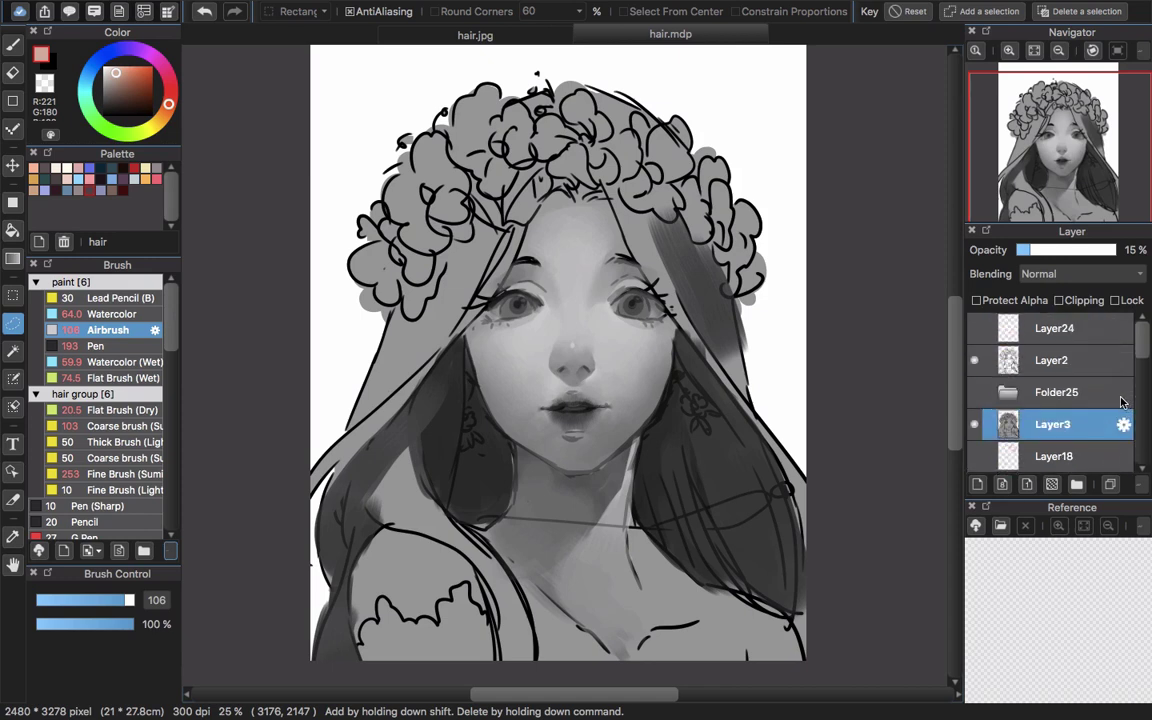
{"action": "left_click", "coordinate": [974, 424]}
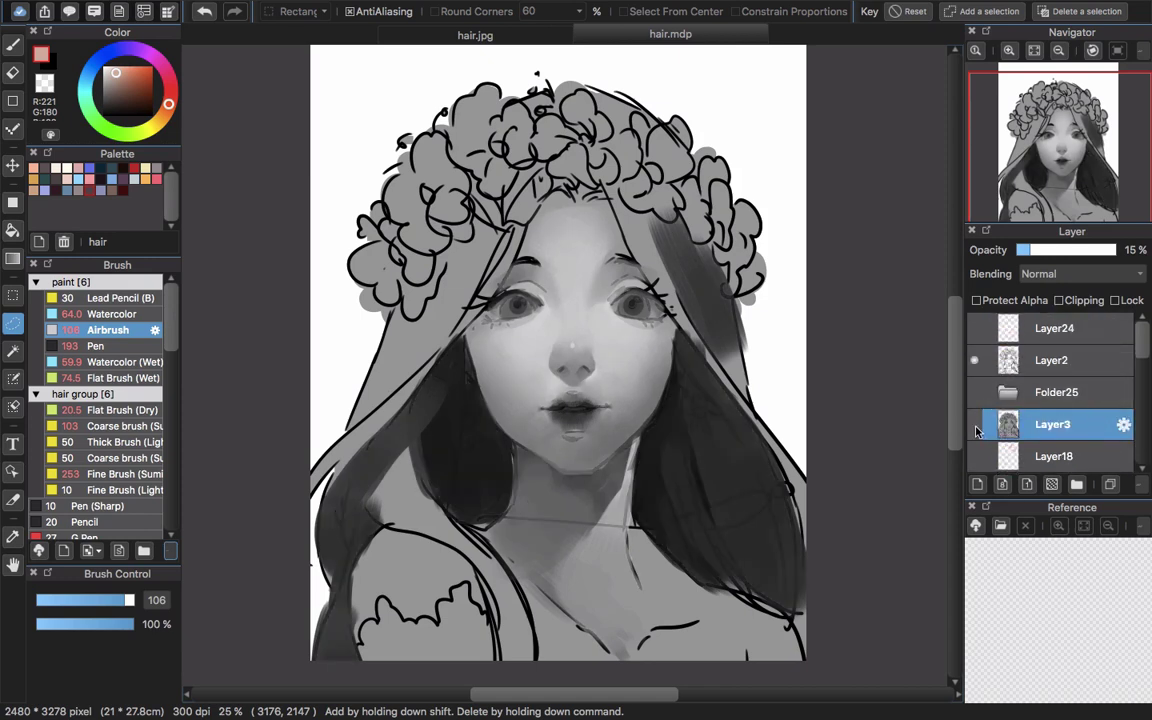
{"action": "scroll", "coordinate": [1050, 410], "scroll_direction": "down", "scroll_amount": 6}
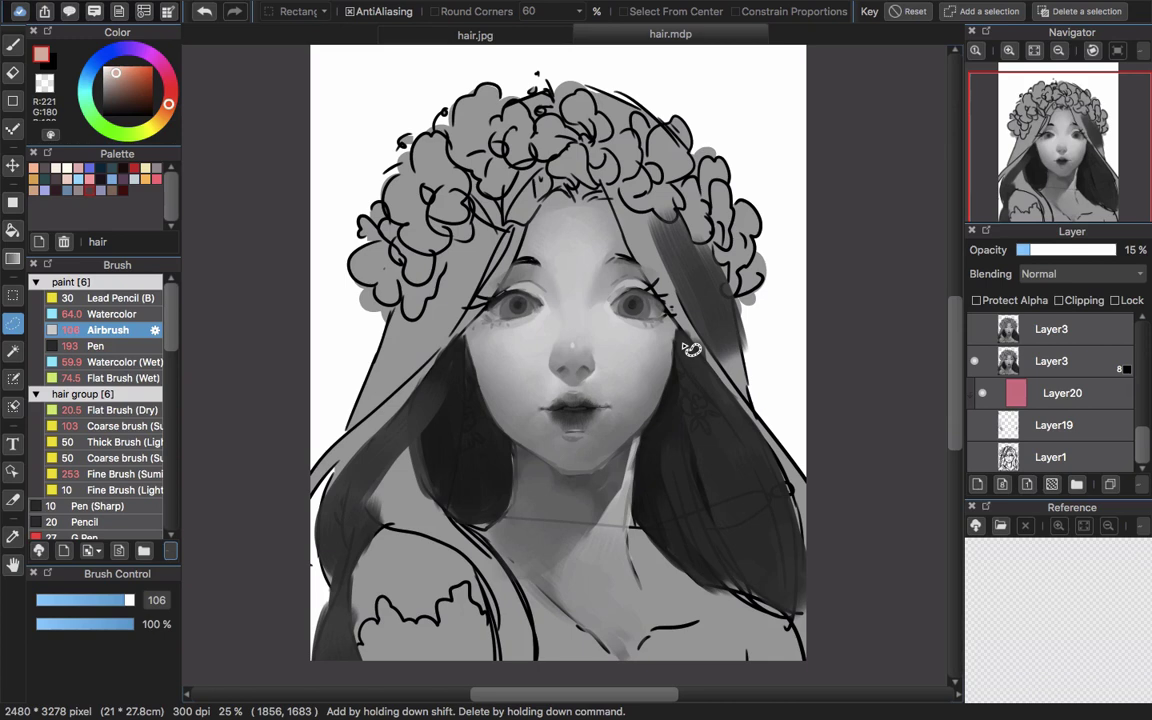
{"action": "scroll", "coordinate": [1072, 365], "scroll_direction": "up", "scroll_amount": 3}
{"action": "scroll", "coordinate": [1072, 365], "scroll_direction": "up", "scroll_amount": 5}
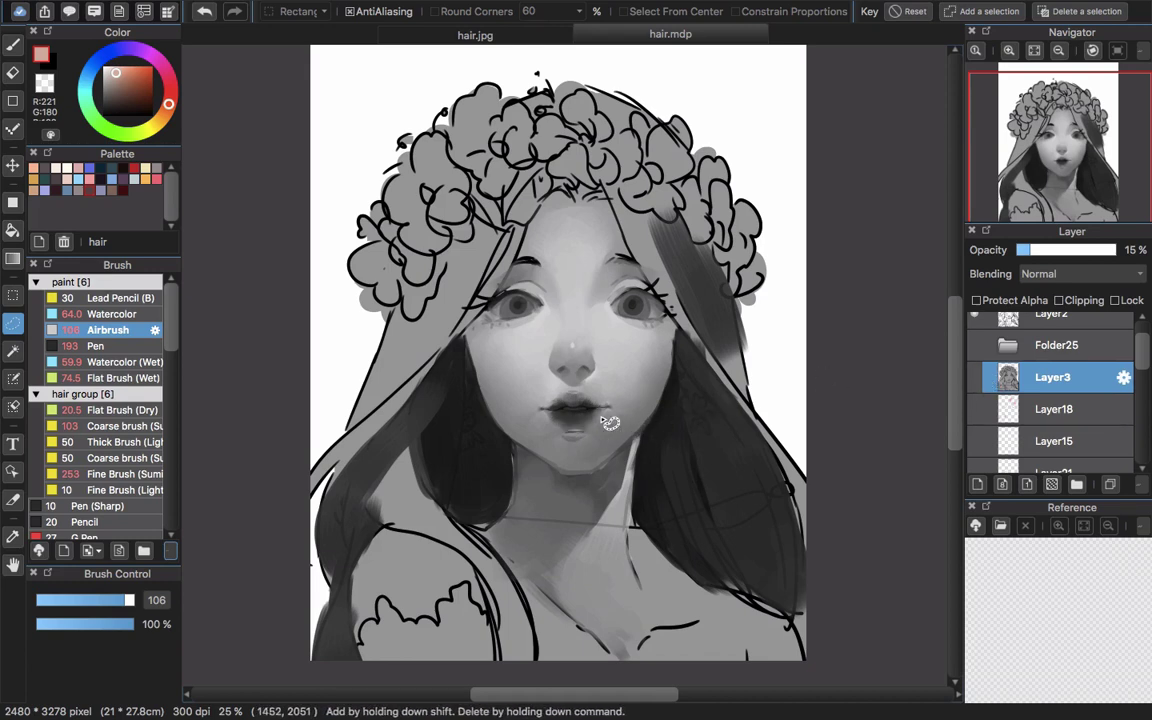
{"action": "scroll", "coordinate": [1040, 440], "scroll_direction": "down", "scroll_amount": 5}
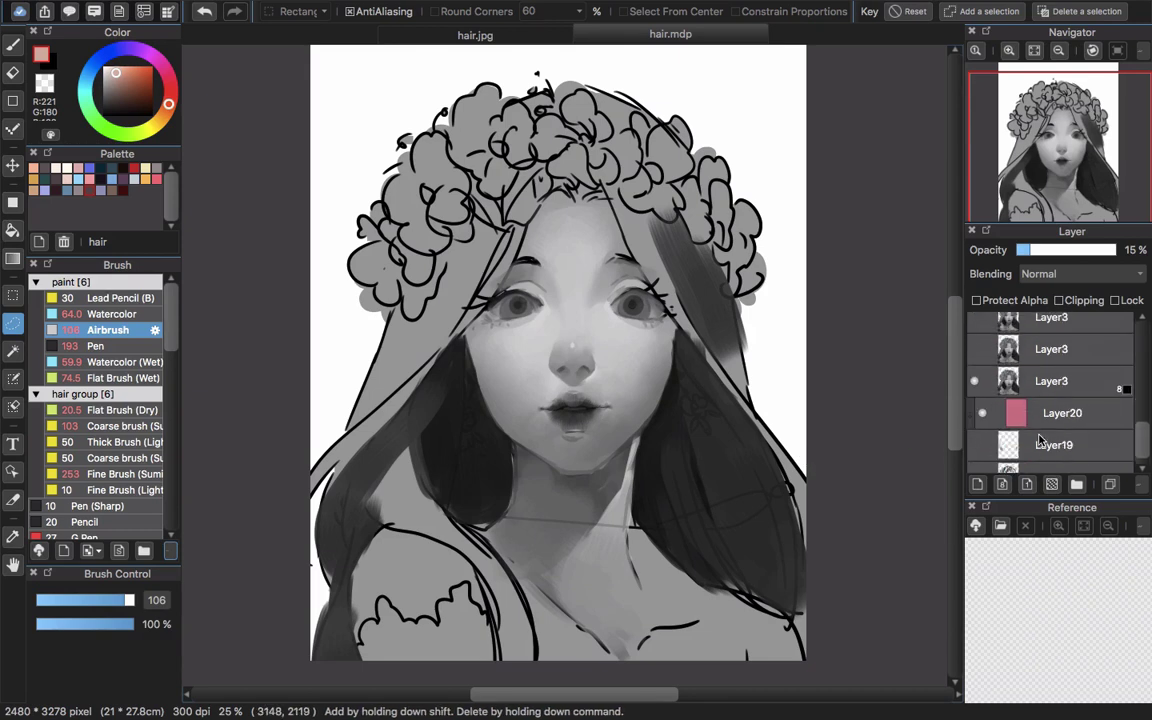
Go through the Flat Brush (Wet) and Watercolor (Wet) brushes and settle on the Watercolor brush.
{"action": "left_click", "coordinate": [117, 378]}
{"action": "left_click", "coordinate": [115, 362]}
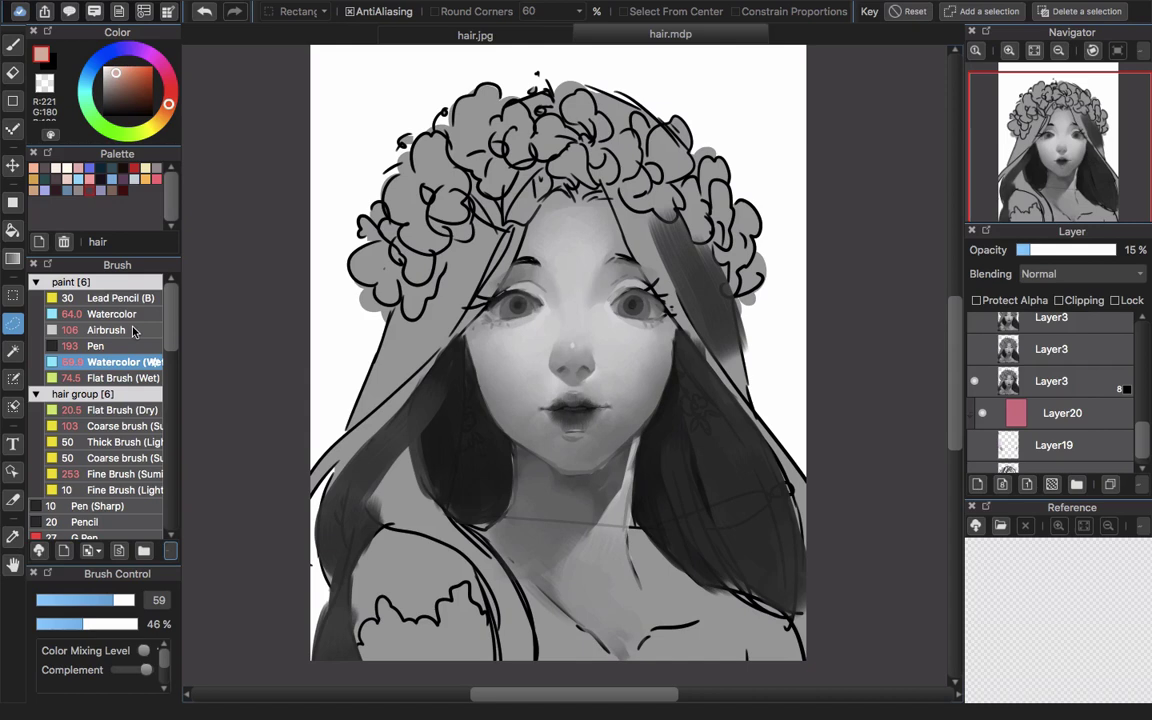
{"action": "left_click", "coordinate": [127, 316]}
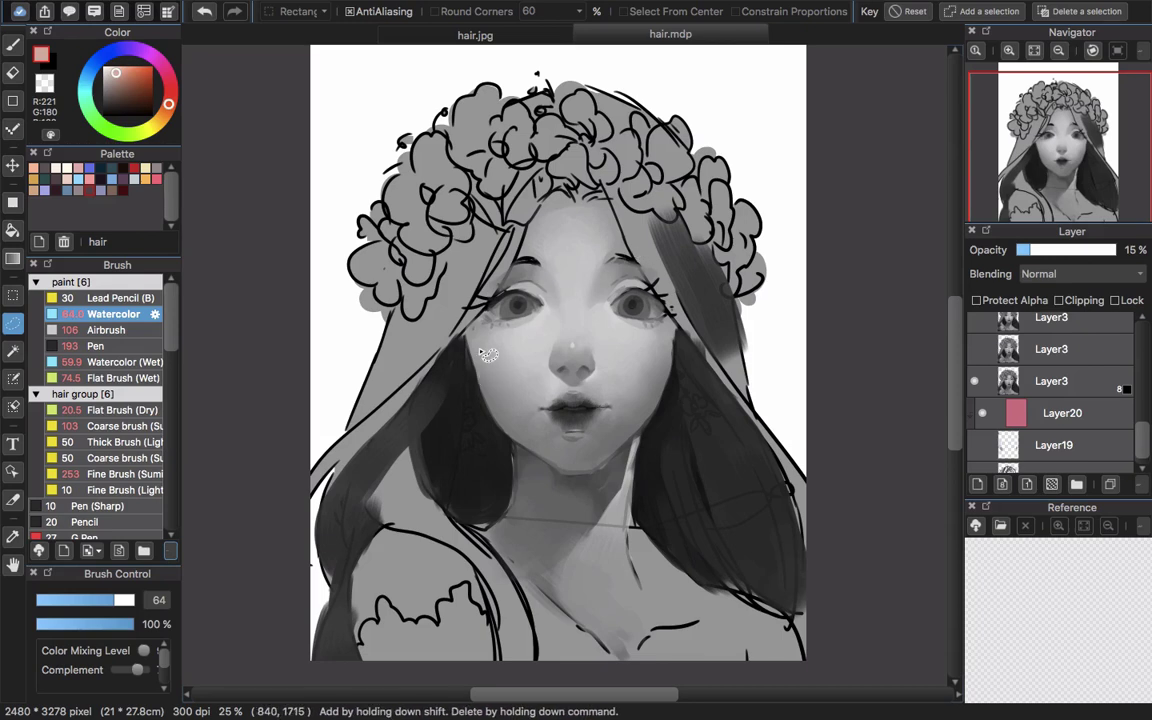
Show the second Layer3 version above Layer20, hide the lowest version, and select the shown one.
{"action": "left_click", "coordinate": [976, 352]}
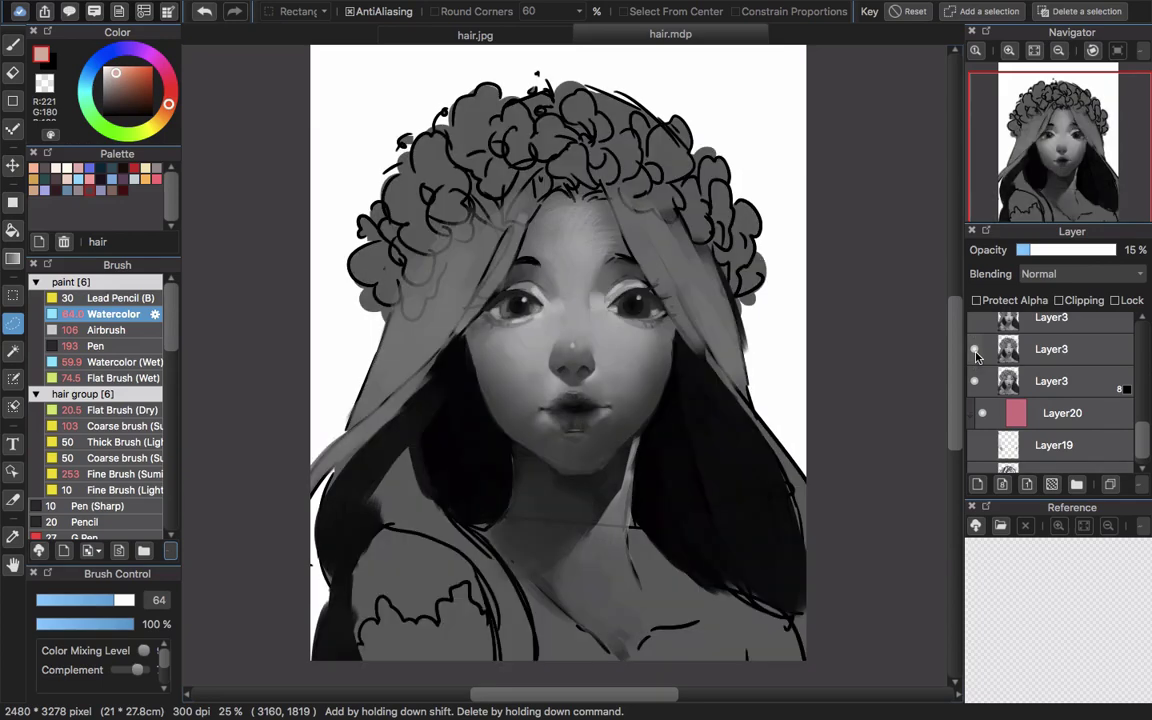
{"action": "left_click", "coordinate": [974, 382]}
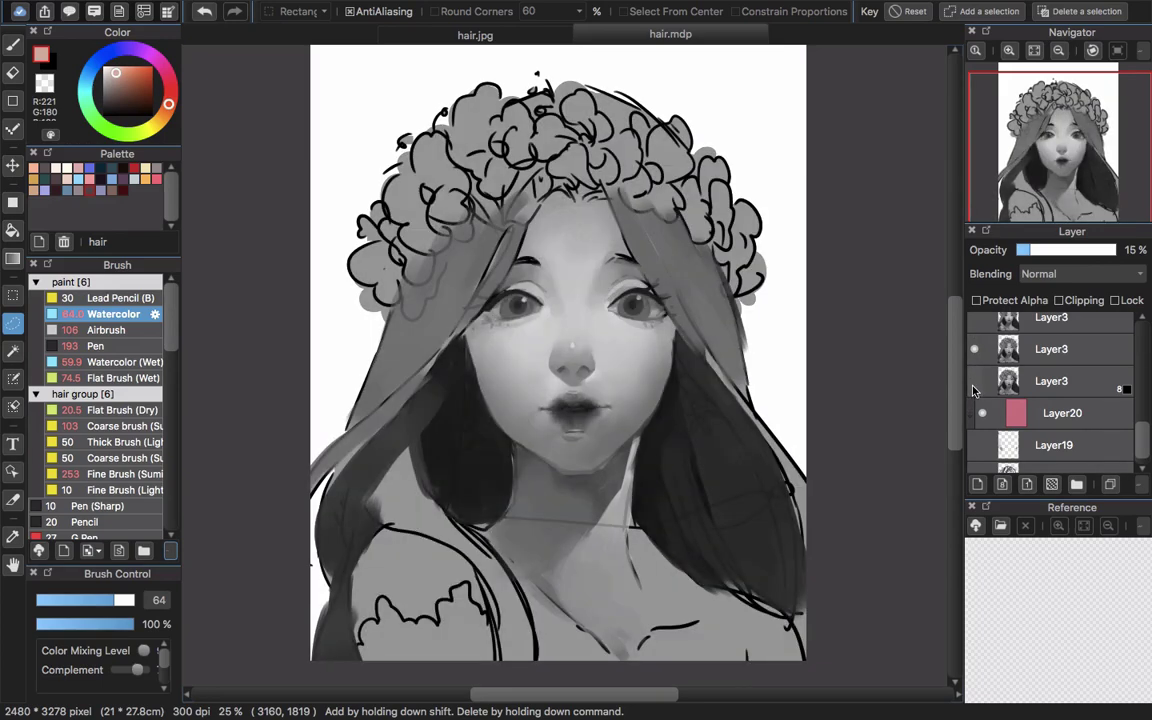
{"action": "left_click", "coordinate": [1022, 355]}
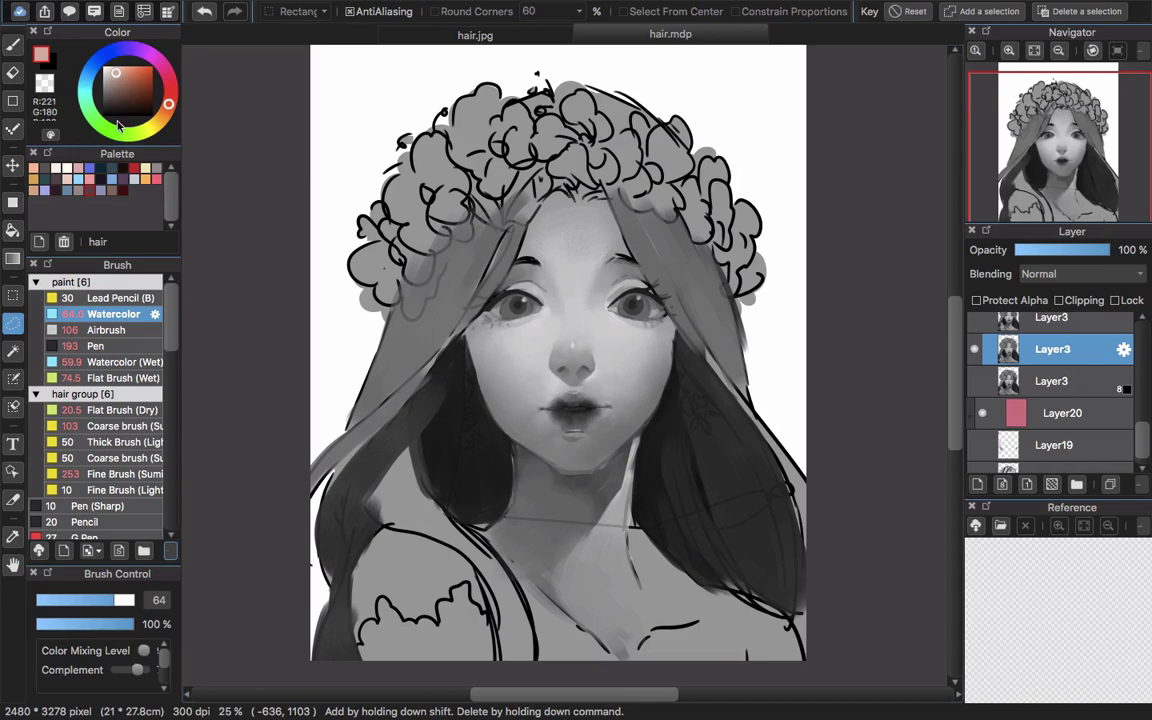
Set the foreground colour to a neutral light grey with R 193 and G 193.
{"action": "left_click", "coordinate": [99, 90]}
{"action": "mouse_move", "coordinate": [99, 90]}
{"action": "left_mouse_down"}
{"action": "mouse_move", "coordinate": [81, 64]}
{"action": "mouse_move", "coordinate": [79, 103]}
{"action": "mouse_move", "coordinate": [68, 69]}
{"action": "left_mouse_up"}
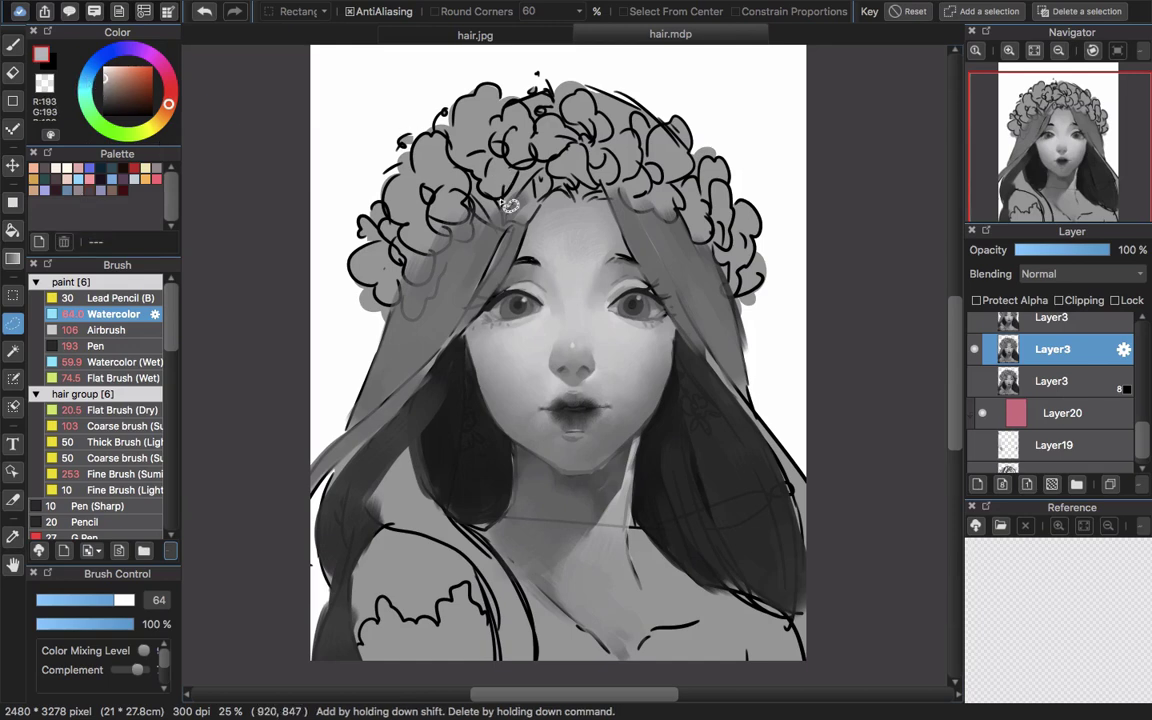
Hide the selected Layer3 version and show the more detailed Layer3 version directly above it.
{"action": "scroll", "coordinate": [1045, 362], "scroll_direction": "up", "scroll_amount": 3}
{"action": "scroll", "coordinate": [1048, 372], "scroll_direction": "down", "scroll_amount": 3}
{"action": "scroll", "coordinate": [1045, 371], "scroll_direction": "up", "scroll_amount": 3}
{"action": "scroll", "coordinate": [1023, 369], "scroll_direction": "down", "scroll_amount": 2}
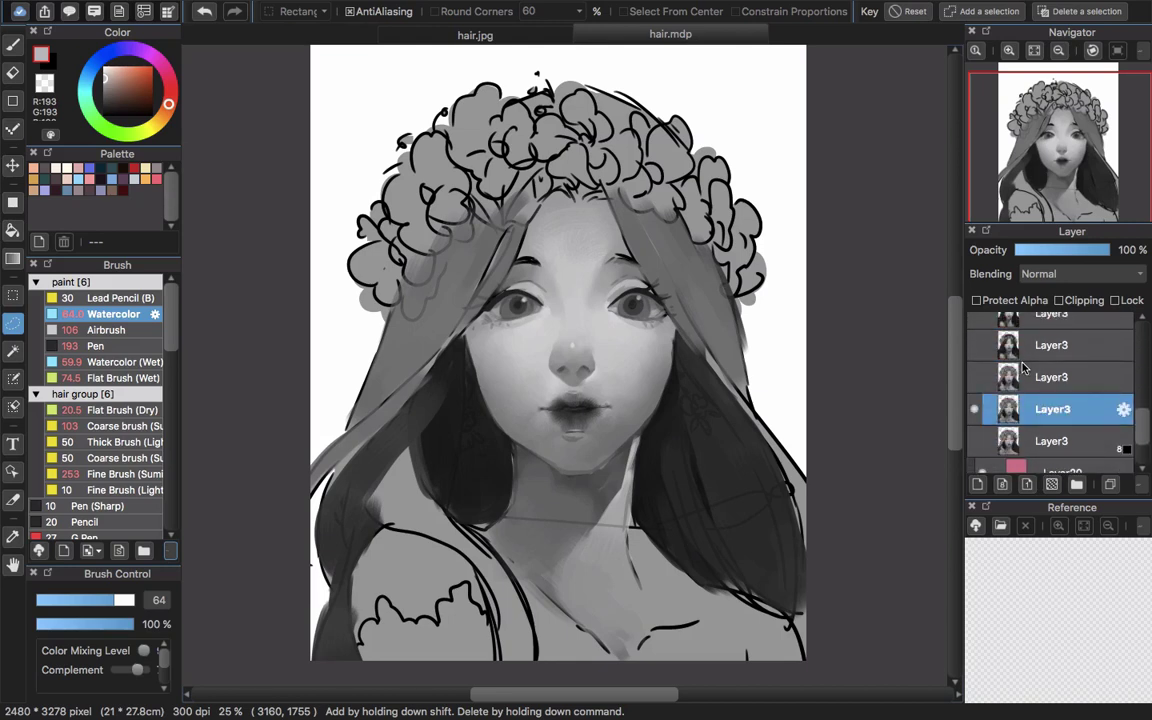
{"action": "left_click", "coordinate": [975, 412]}
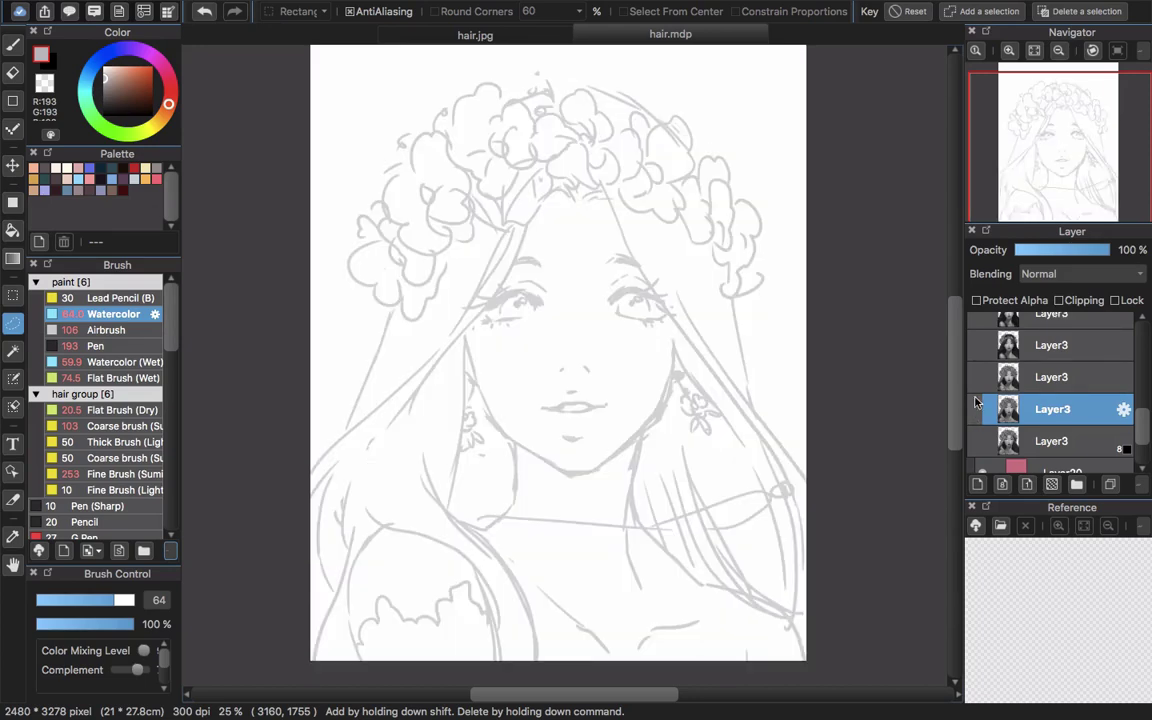
{"action": "left_click", "coordinate": [977, 377]}
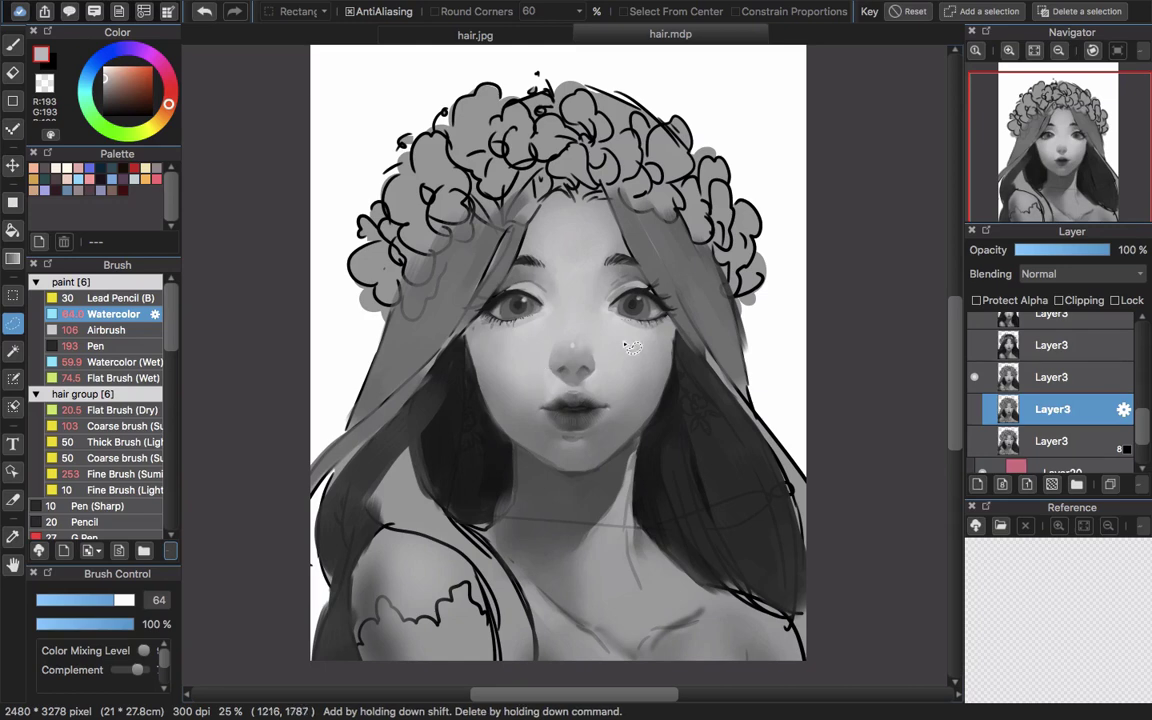
Examine the shaded face up close and look through the remaining Layer3 versions in the layer stack.
{"action": "scroll", "coordinate": [1040, 389], "scroll_direction": "up", "scroll_amount": 3}
{"action": "scroll", "coordinate": [1040, 389], "scroll_direction": "down", "scroll_amount": 1}
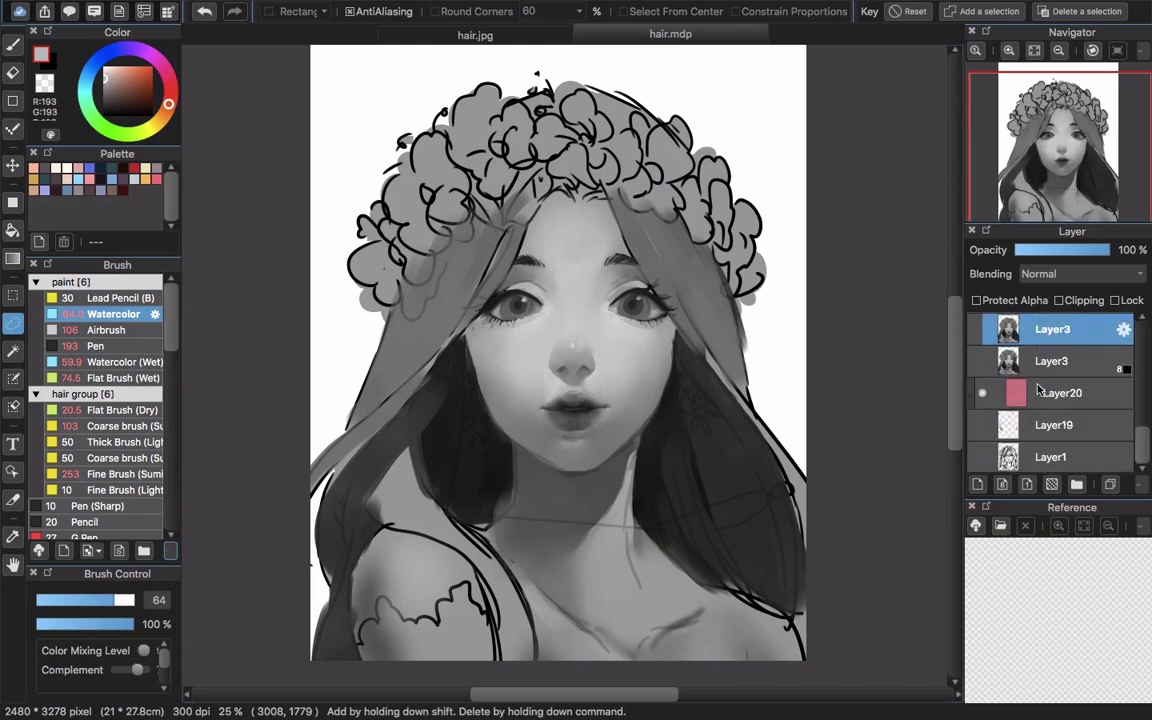
{"action": "scroll", "coordinate": [647, 313], "scroll_direction": "down", "scroll_amount": 1}
{"action": "scroll", "coordinate": [645, 320], "scroll_direction": "up", "scroll_amount": 4}
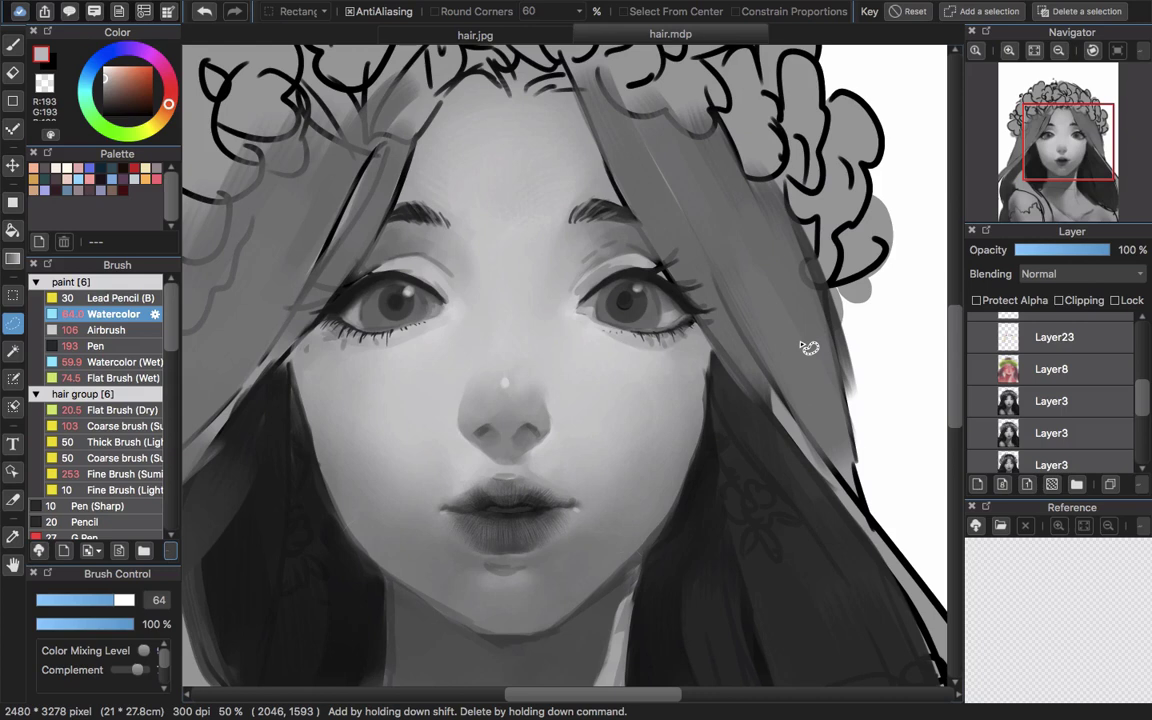
{"action": "scroll", "coordinate": [1030, 420], "scroll_direction": "down", "scroll_amount": 5}
{"action": "scroll", "coordinate": [1027, 447], "scroll_direction": "up", "scroll_amount": 6}
{"action": "scroll", "coordinate": [1027, 447], "scroll_direction": "down", "scroll_amount": 3}
{"action": "scroll", "coordinate": [990, 400], "scroll_direction": "up", "scroll_amount": 3}
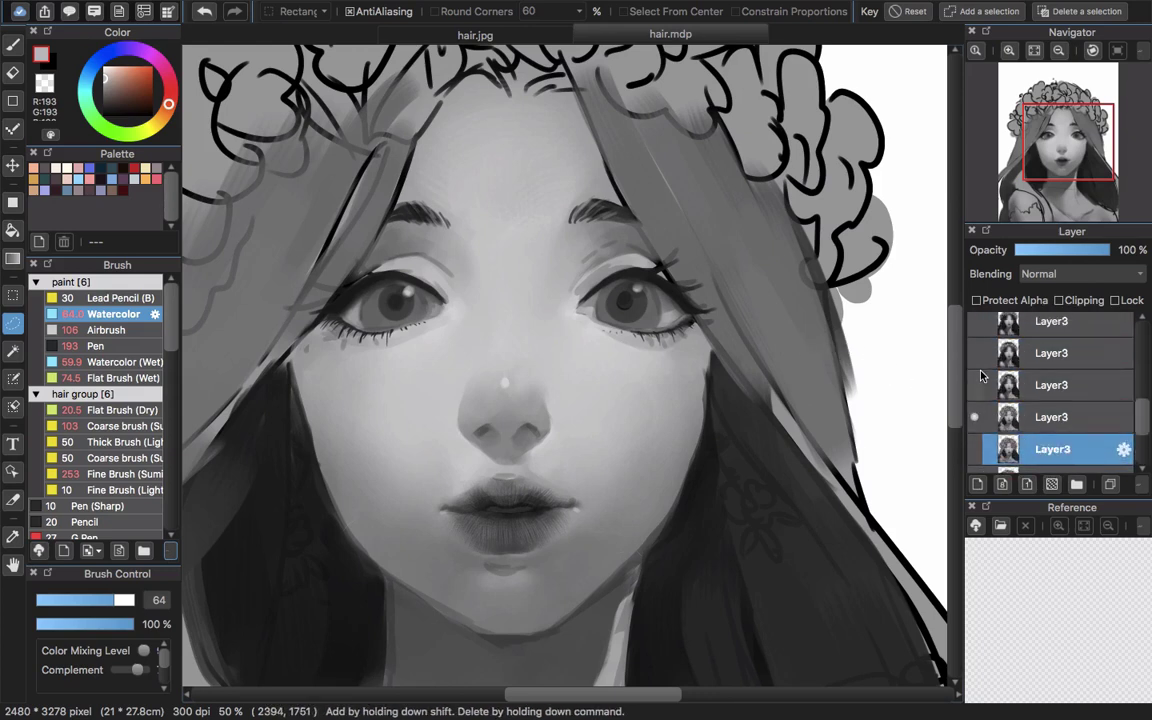
Toggle the Layer3 version above the selected one off and on to compare the shaded portrait with the sketch.
{"action": "scroll", "coordinate": [981, 375], "scroll_direction": "down", "scroll_amount": 3}
{"action": "left_click", "coordinate": [981, 372]}
{"action": "scroll", "coordinate": [978, 360], "scroll_direction": "down", "scroll_amount": 2}
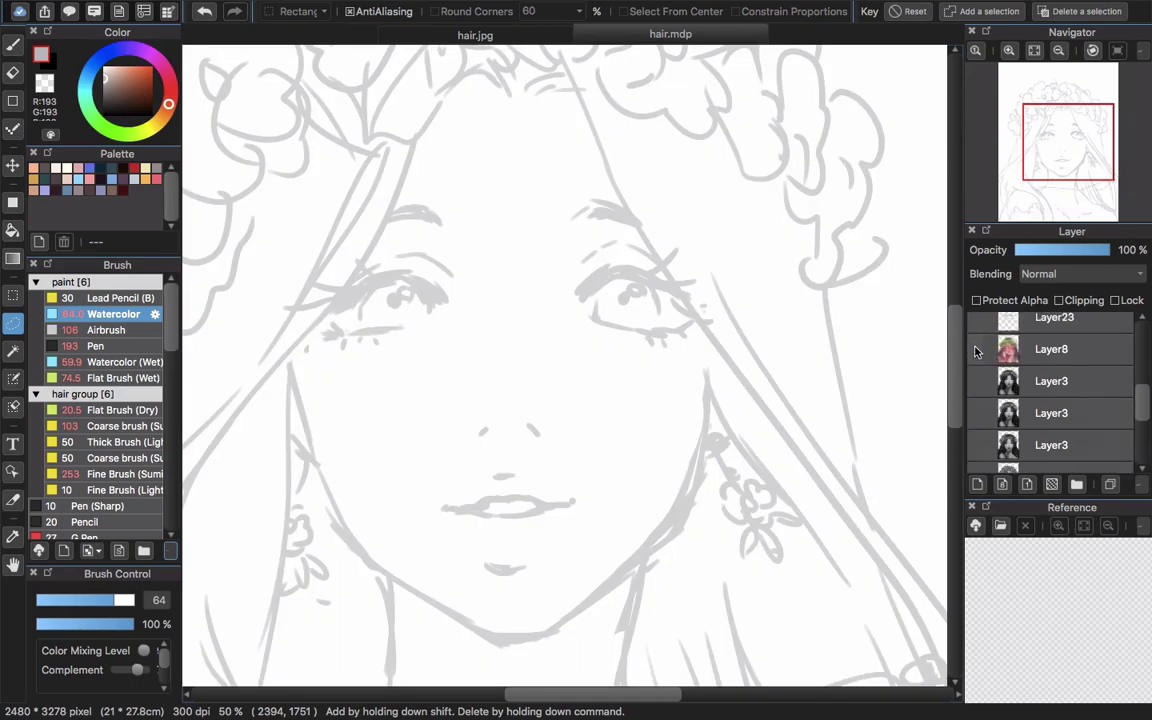
{"action": "scroll", "coordinate": [977, 352], "scroll_direction": "up", "scroll_amount": 3}
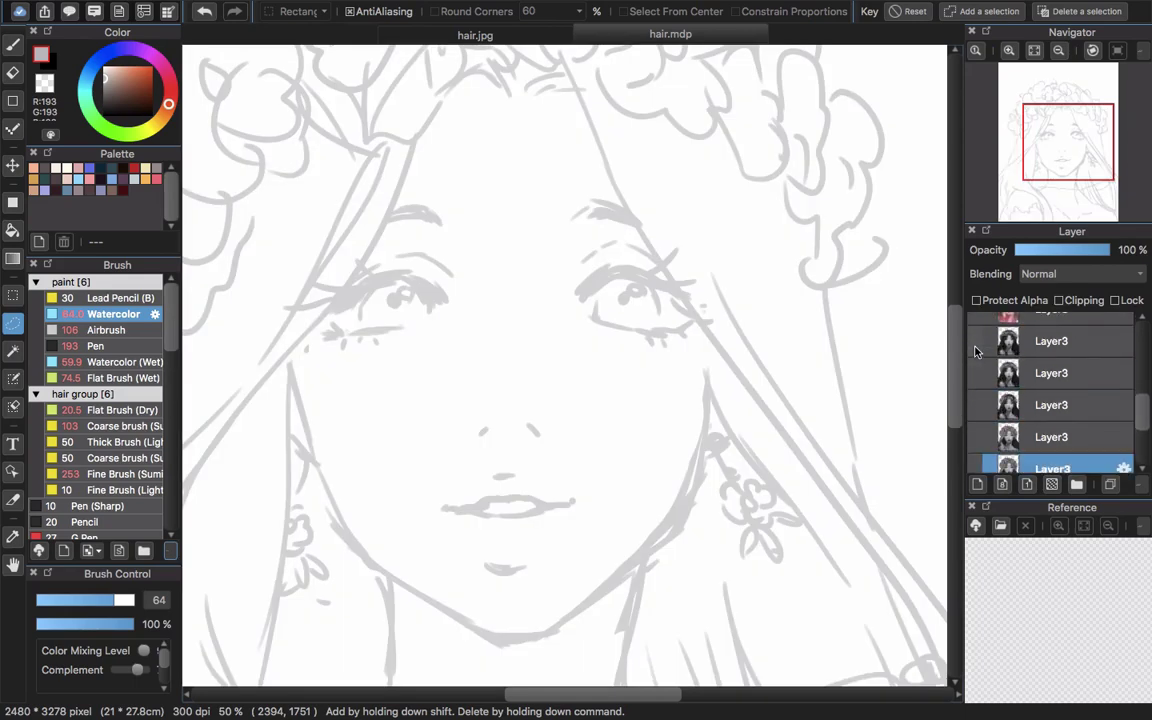
{"action": "left_click", "coordinate": [977, 416]}
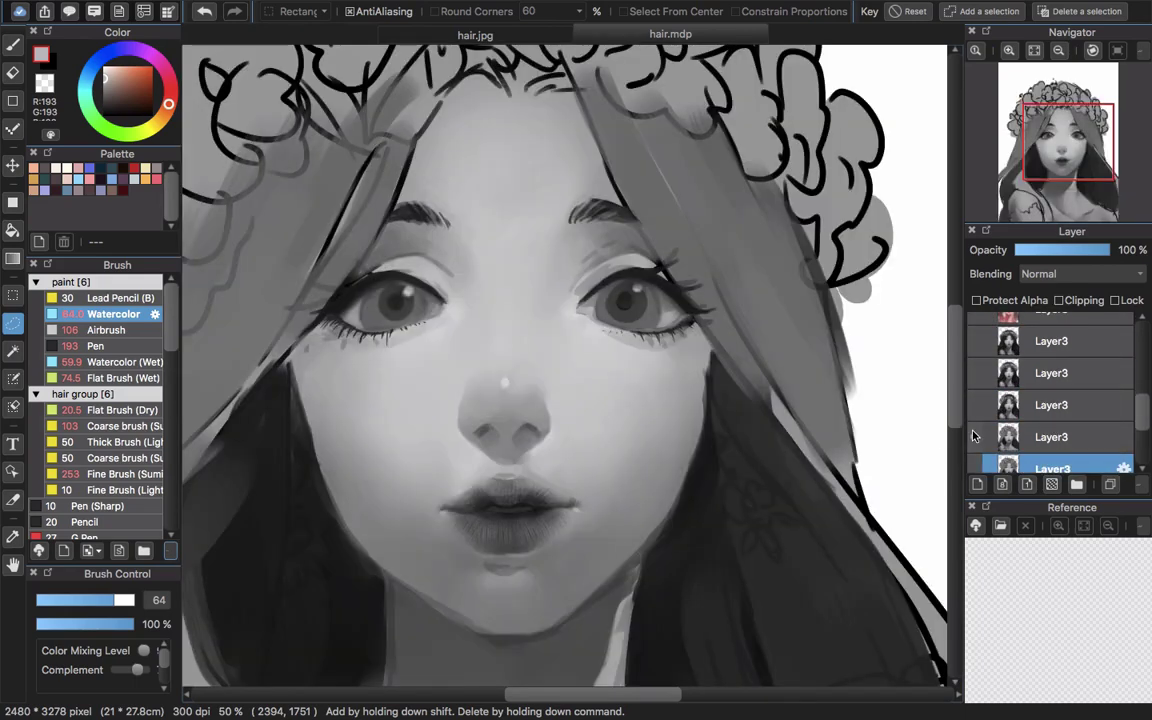
{"action": "scroll", "coordinate": [689, 411], "scroll_direction": "up", "scroll_amount": 3}
{"action": "scroll", "coordinate": [690, 414], "scroll_direction": "down", "scroll_amount": 5}
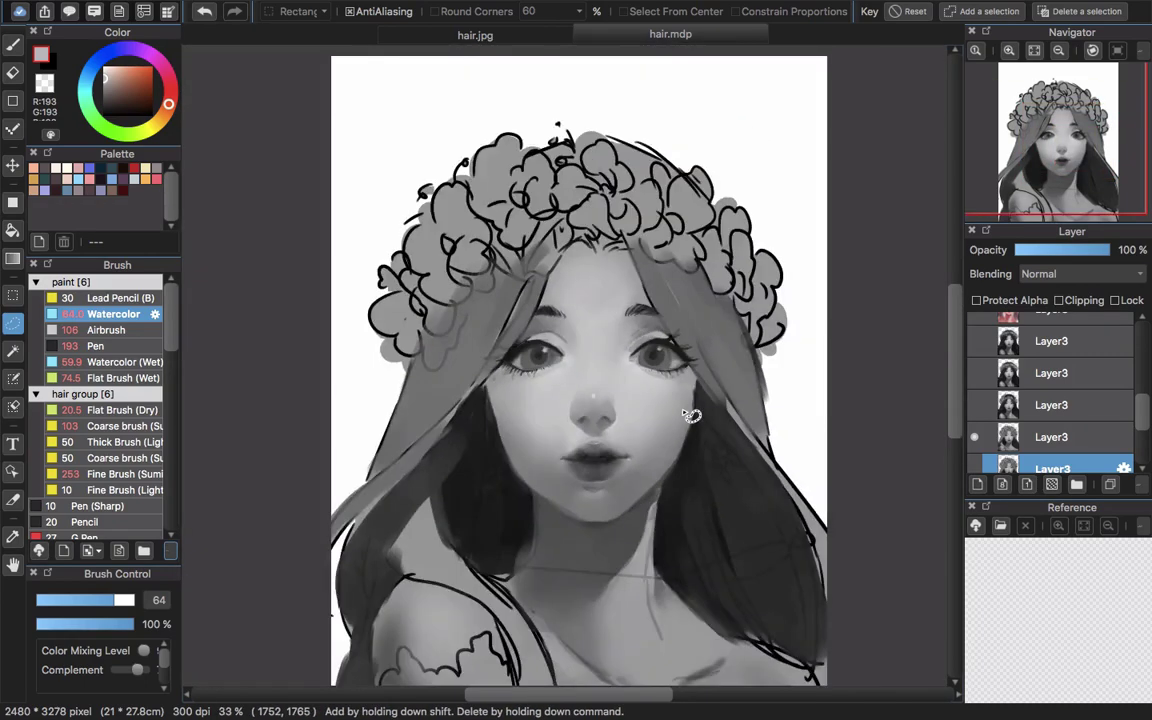
{"action": "scroll", "coordinate": [690, 414], "scroll_direction": "down", "scroll_amount": 2}
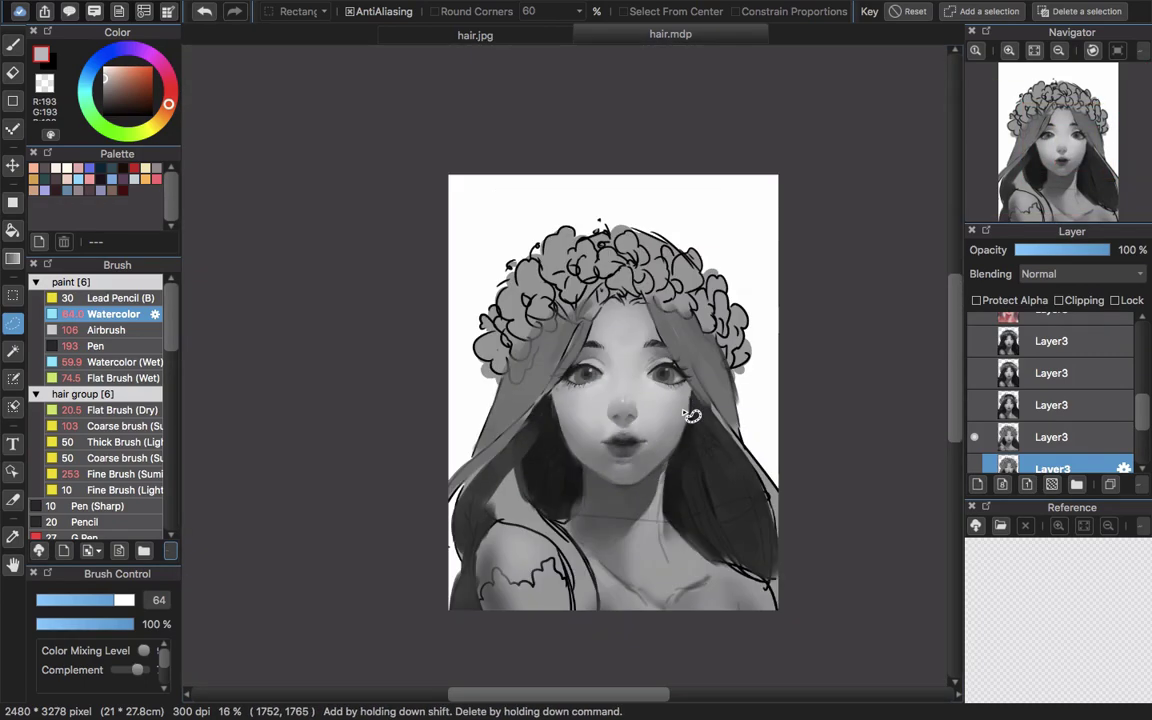
Hide the visible Layer3 version and show the version directly above it with the dark painted hair.
{"action": "left_click", "coordinate": [972, 437]}
{"action": "left_click", "coordinate": [975, 406]}
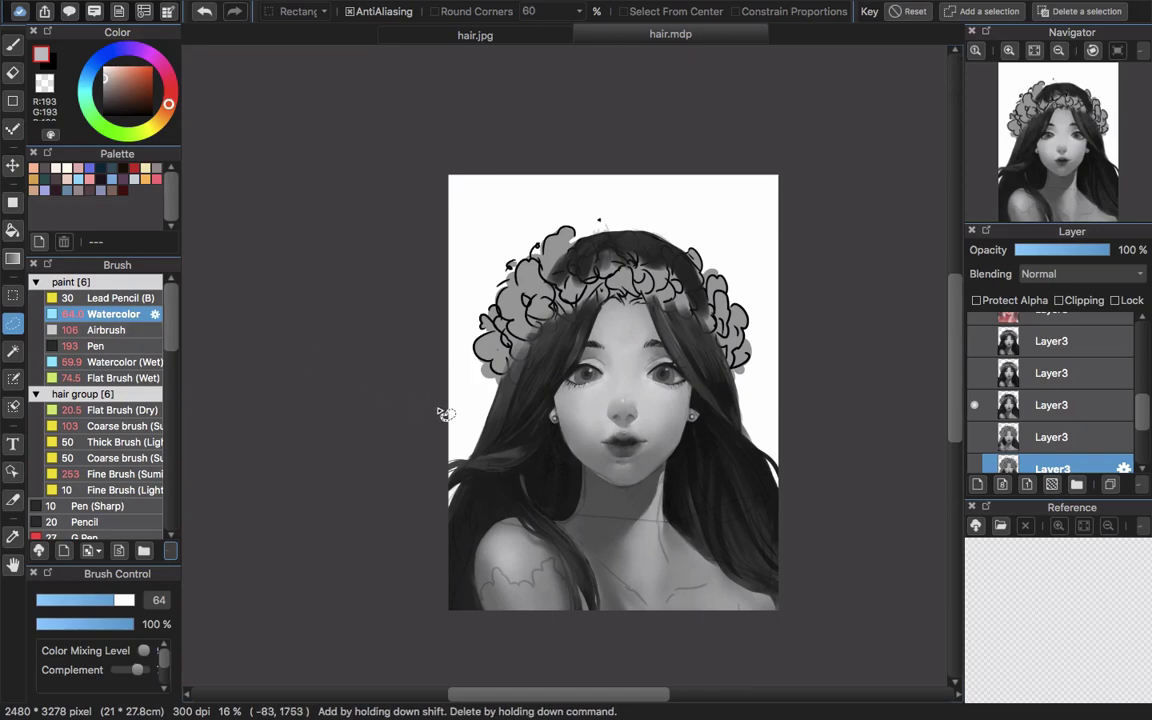
{"action": "scroll", "coordinate": [444, 413], "scroll_direction": "up", "scroll_amount": 3}
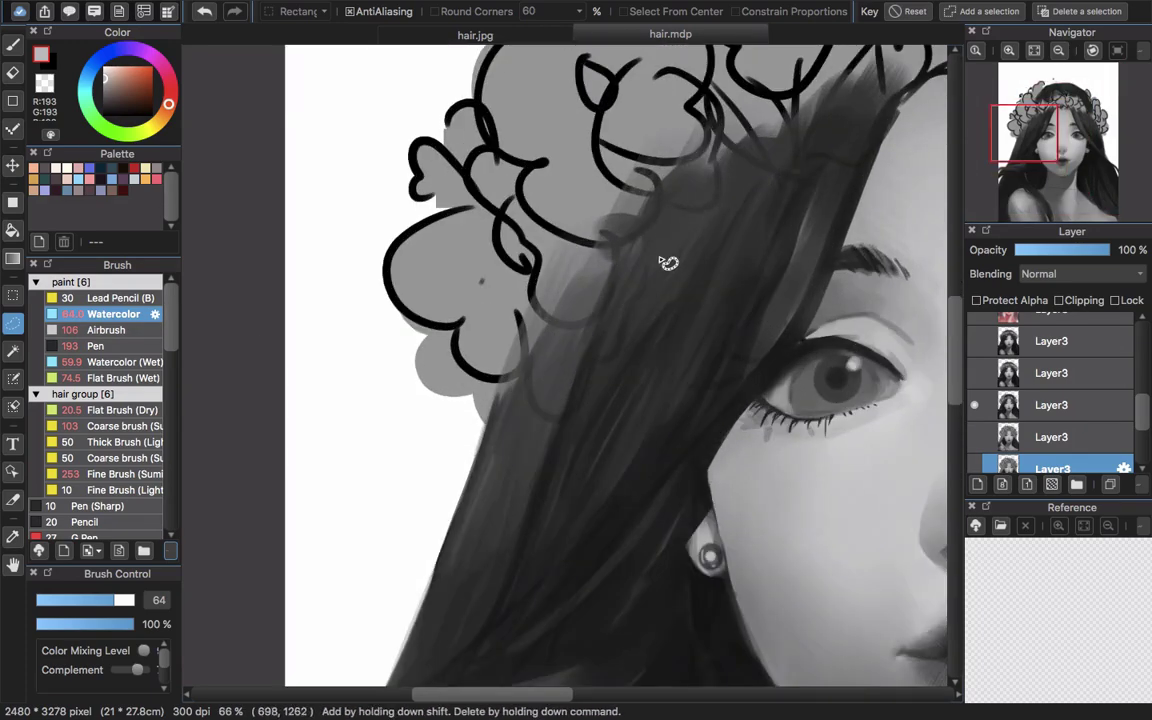
Switch to the Watercolor brush at size 14.4 and select the dark-haired Layer3 version.
{"action": "key", "text": "b"}
{"action": "left_click_drag", "start_coordinate": [663, 342], "coordinate": [699, 319]}
{"action": "mouse_move", "coordinate": [630, 322]}
{"action": "left_mouse_down"}
{"action": "mouse_move", "coordinate": [612, 324]}
{"action": "mouse_move", "coordinate": [674, 326]}
{"action": "mouse_move", "coordinate": [716, 267]}
{"action": "left_mouse_up"}
{"action": "left_click", "coordinate": [1021, 405]}
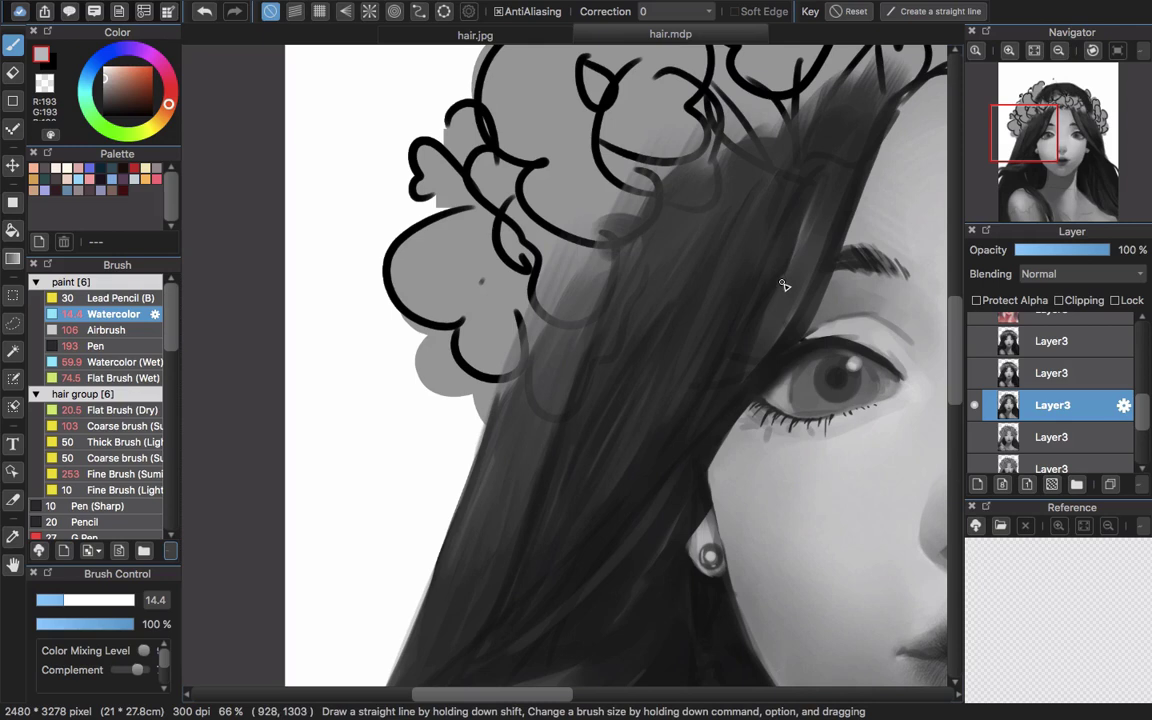
Sample greys with R 36, G 36 and R 76, G 76 from the hair strands and undo the last trial stroke.
{"action": "left_click", "coordinate": [818, 270], "text": "alt"}
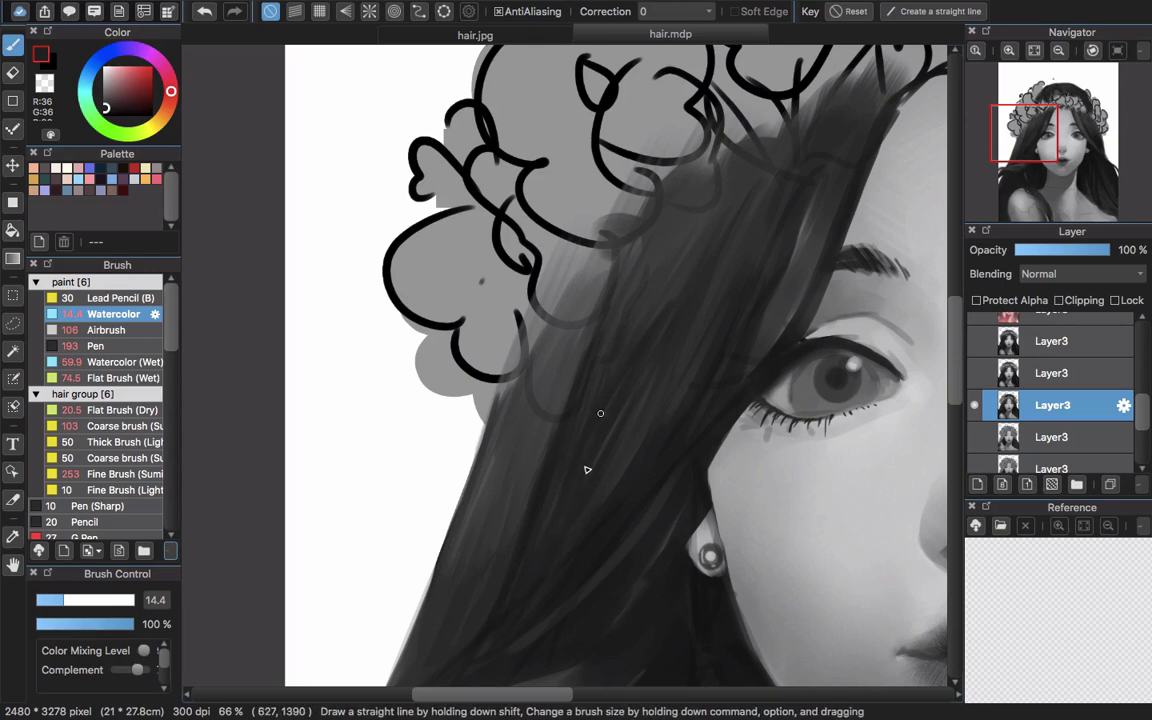
{"action": "left_click", "coordinate": [569, 374], "text": "alt"}
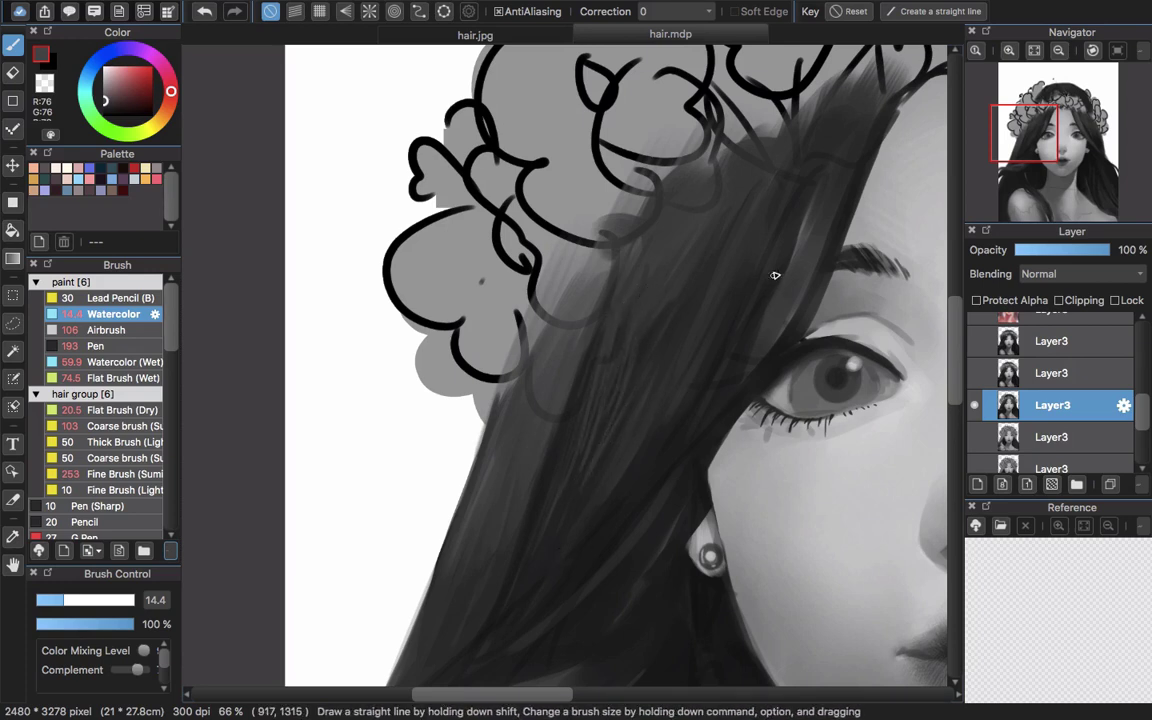
{"action": "scroll", "coordinate": [770, 323], "scroll_direction": "down", "scroll_amount": 5}
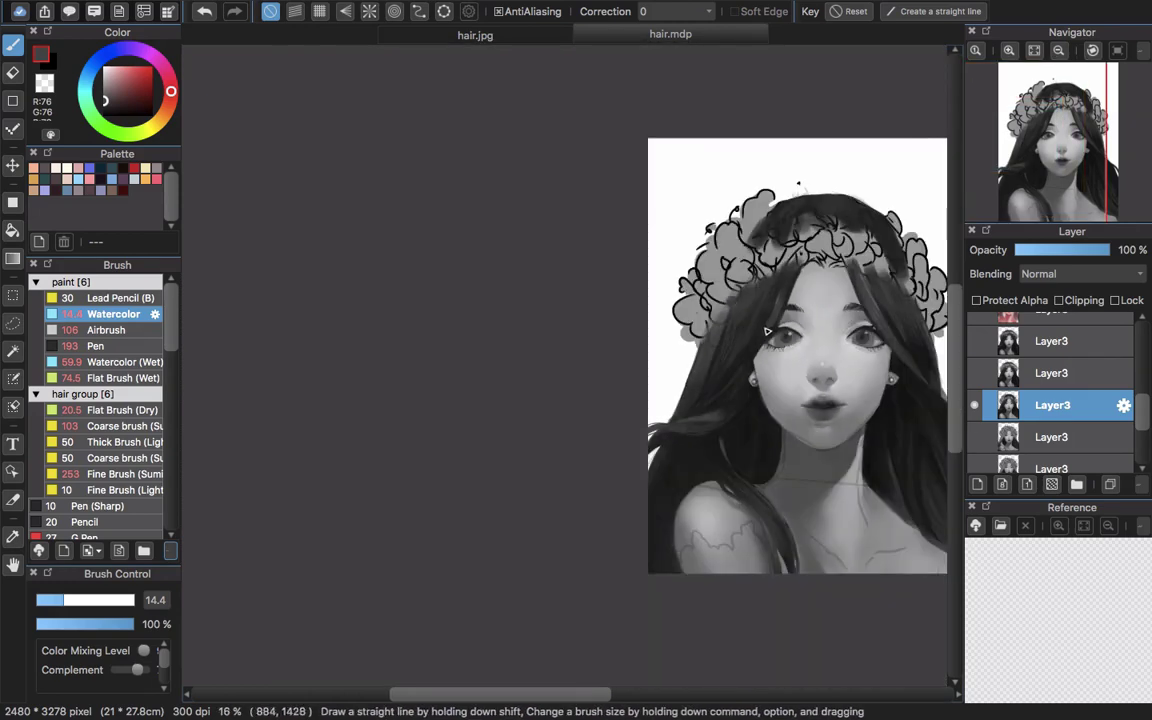
{"action": "key", "text": "super+z"}
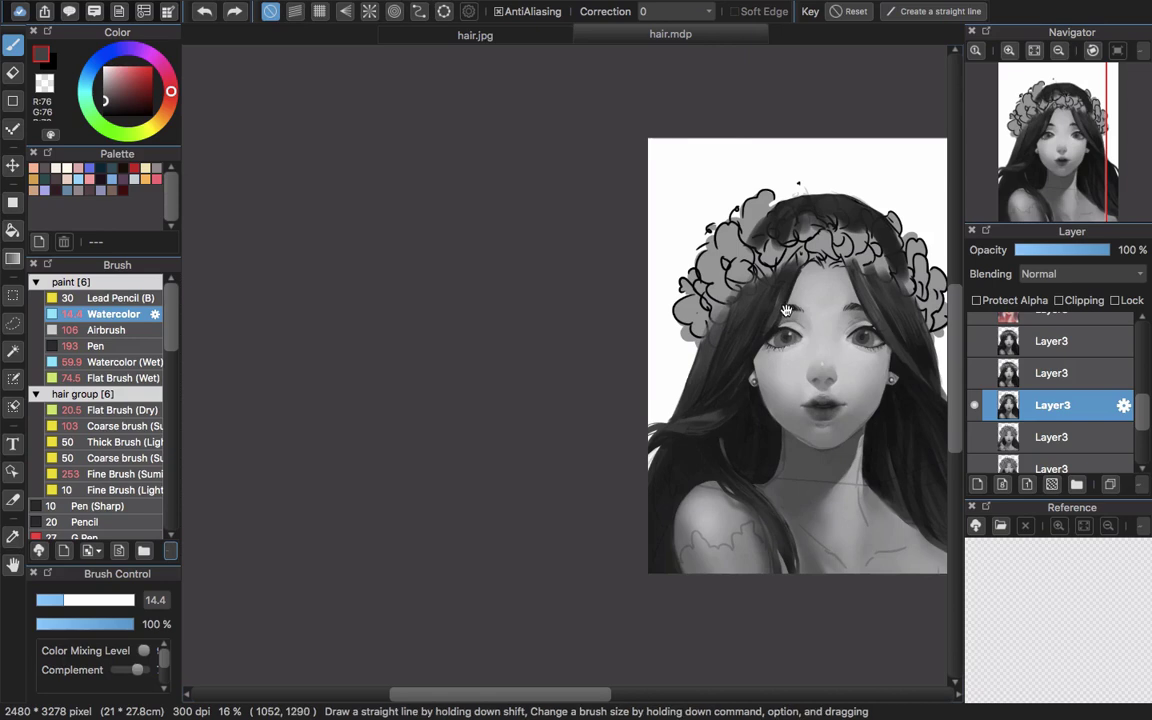
{"action": "scroll", "coordinate": [787, 310], "scroll_direction": "right", "scroll_amount": 5}
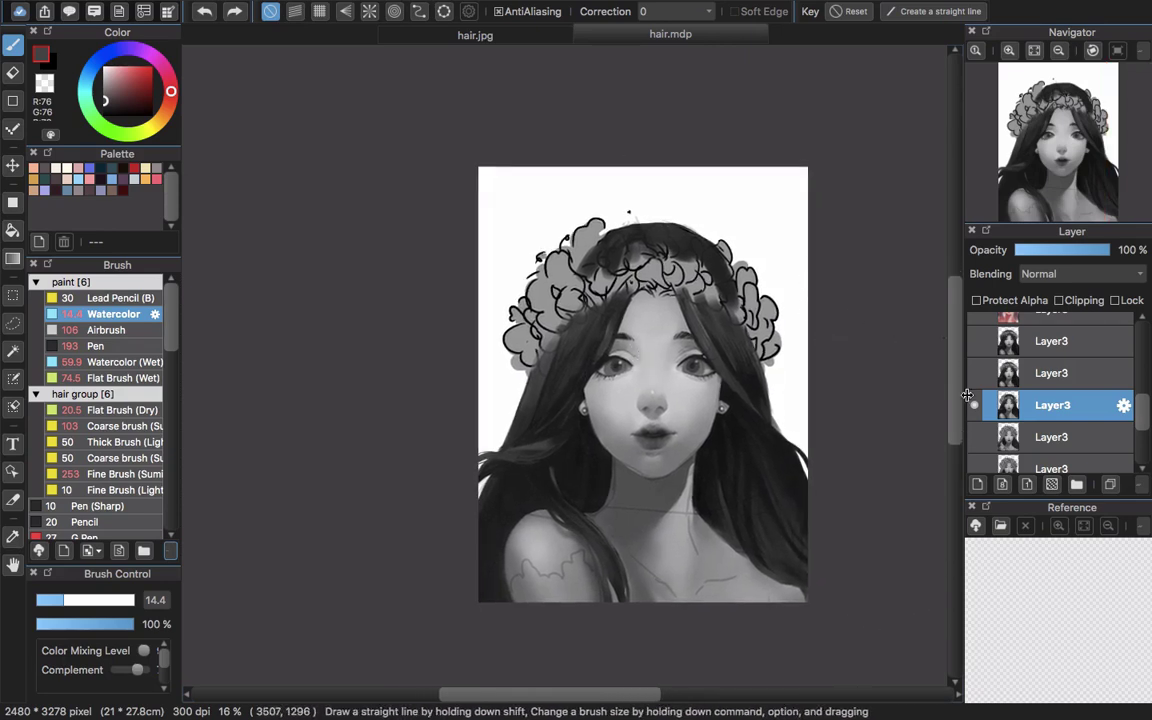
Switch between the selected Layer3 version and the one above it, leaving only the version with the leafy crown shown.
{"action": "left_click", "coordinate": [974, 404]}
{"action": "left_click", "coordinate": [974, 373]}
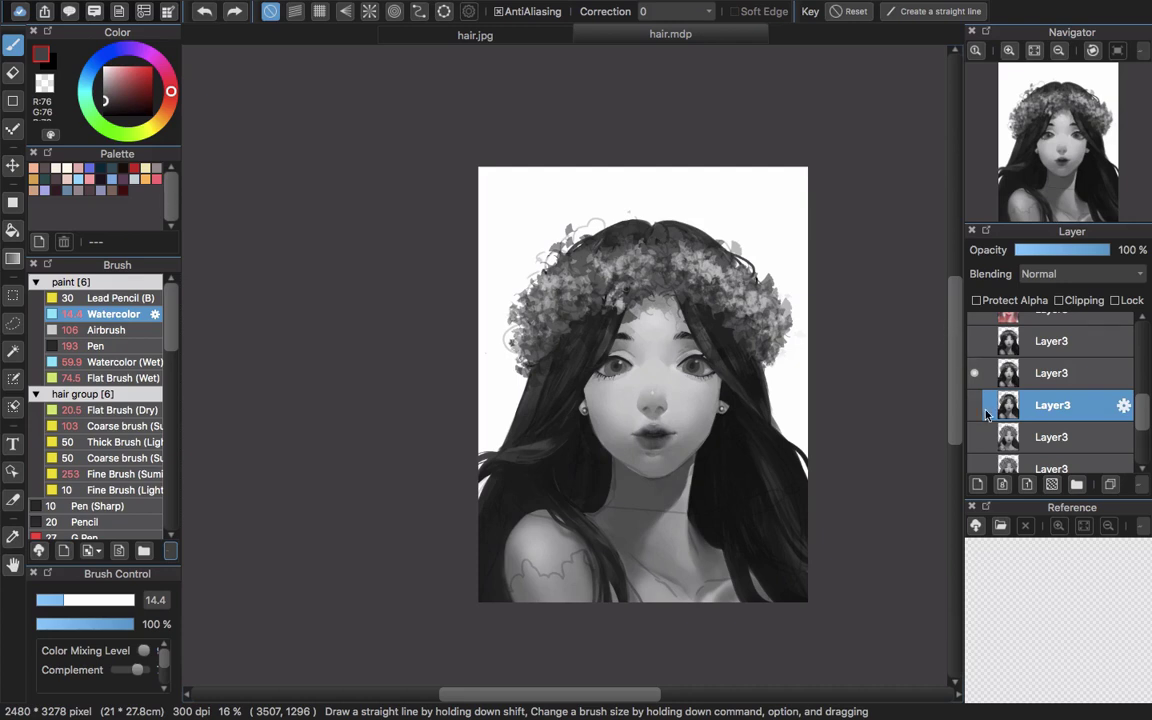
{"action": "left_click", "coordinate": [975, 405]}
{"action": "left_click", "coordinate": [976, 386]}
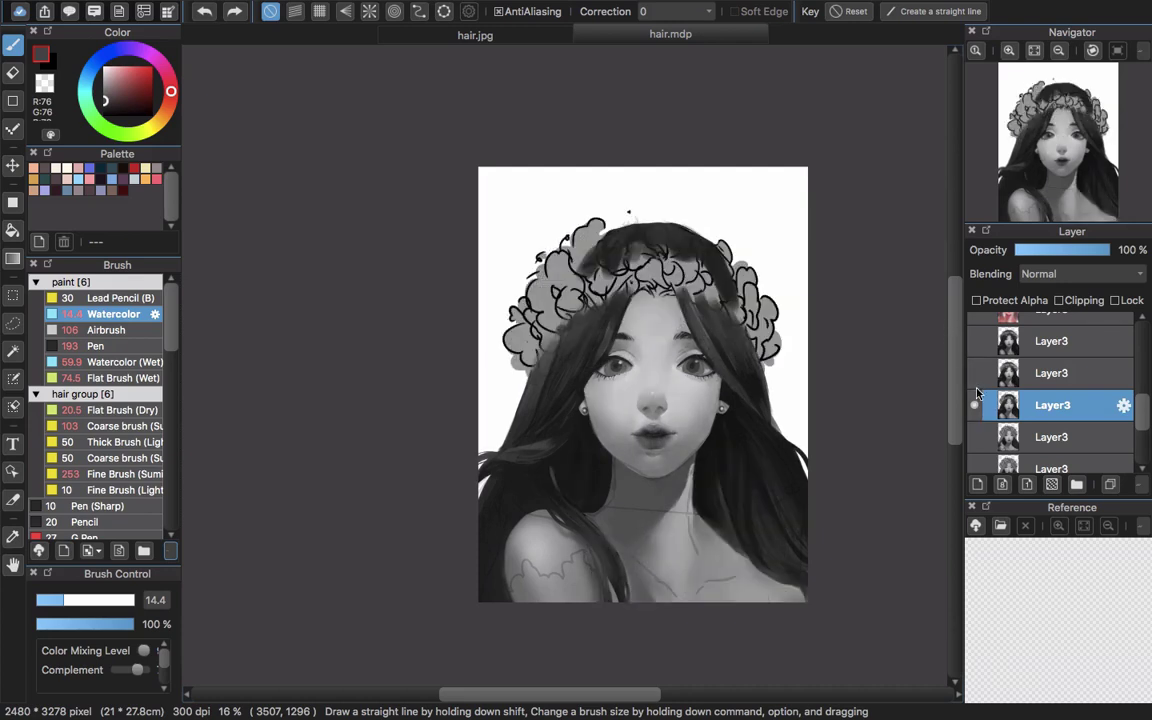
{"action": "left_click", "coordinate": [975, 373]}
{"action": "left_click", "coordinate": [975, 405]}
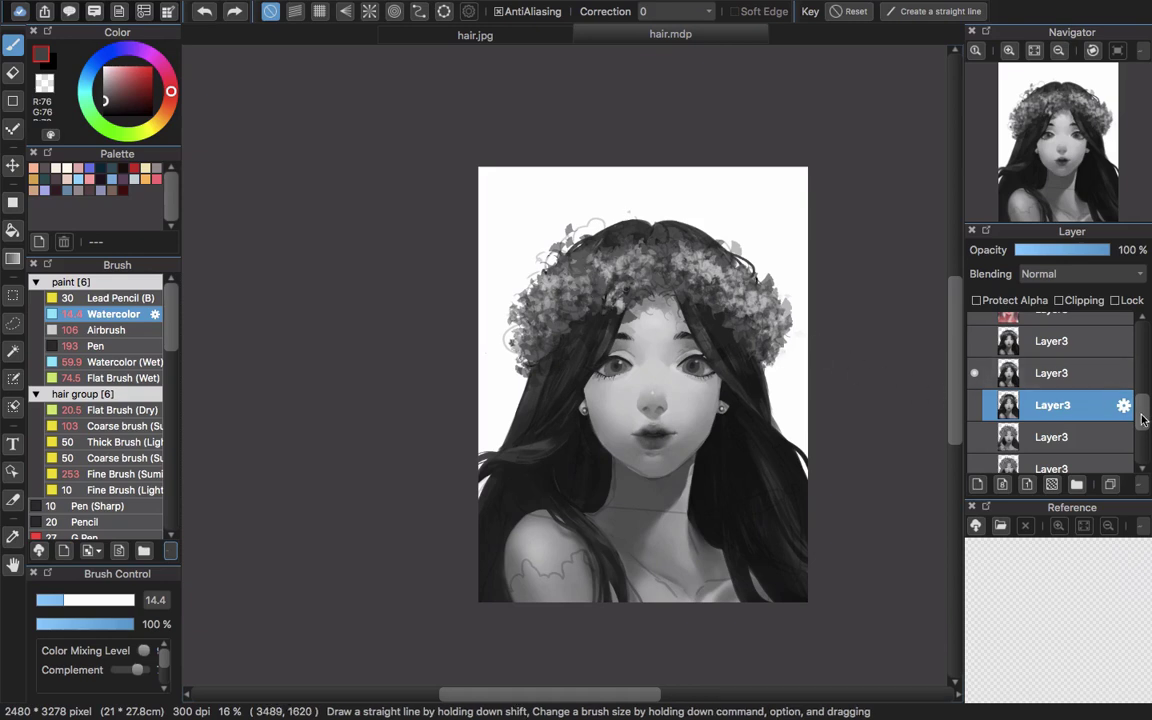
Hide the leftover sketch lines over the portrait and select the visible Layer3 version with the leafy crown.
{"action": "scroll", "coordinate": [1144, 395], "scroll_direction": "up", "scroll_amount": 3}
{"action": "mouse_move", "coordinate": [1144, 395]}
{"action": "left_mouse_down"}
{"action": "mouse_move", "coordinate": [1147, 343]}
{"action": "mouse_move", "coordinate": [1147, 412]}
{"action": "left_mouse_up"}
{"action": "left_click", "coordinate": [975, 361]}
{"action": "left_click", "coordinate": [1050, 383]}
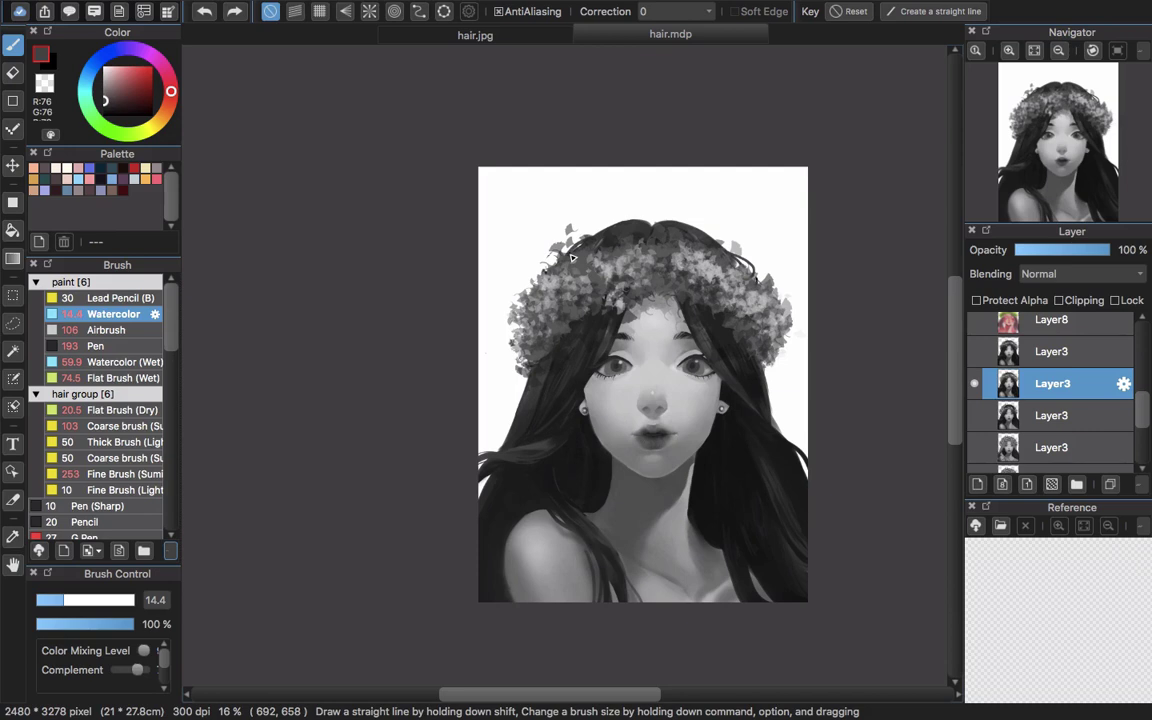
Choose the Ginkgo Brush at size 470 and examine the leaf texture across the crown.
{"action": "mouse_move", "coordinate": [171, 315]}
{"action": "left_mouse_down"}
{"action": "mouse_move", "coordinate": [186, 491]}
{"action": "mouse_move", "coordinate": [176, 511]}
{"action": "left_mouse_up"}
{"action": "left_click", "coordinate": [105, 406]}
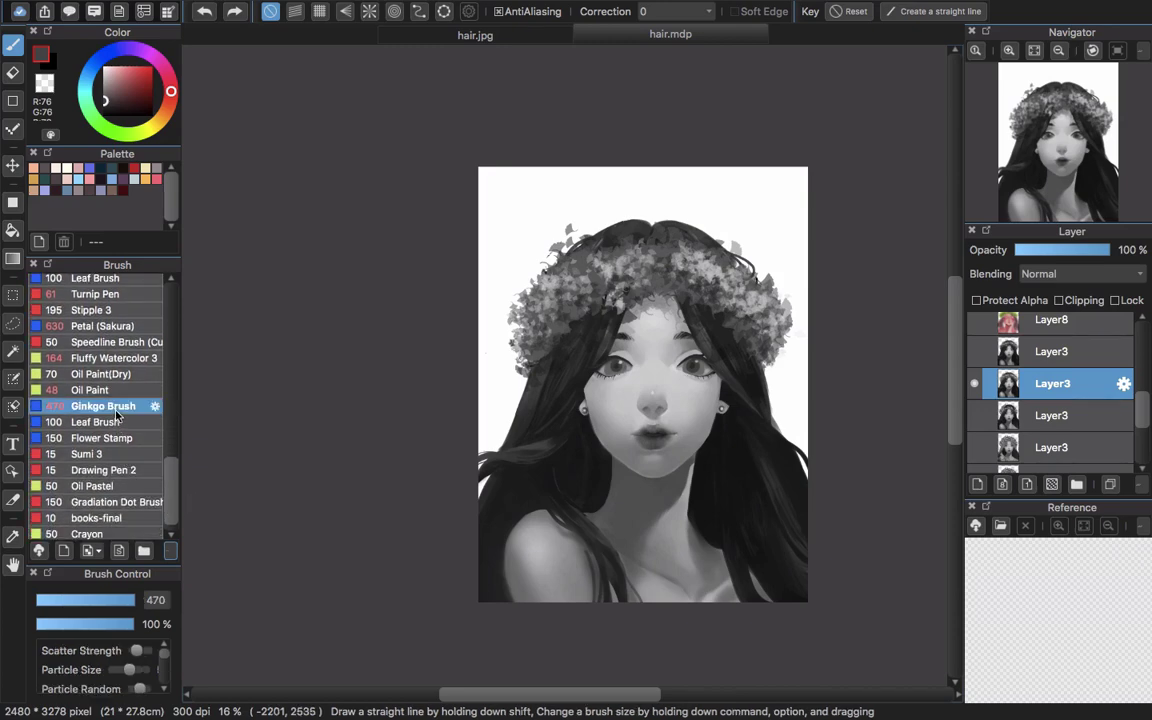
{"action": "scroll", "coordinate": [581, 332], "scroll_direction": "up", "scroll_amount": 2}
{"action": "mouse_move", "coordinate": [586, 296]}
{"action": "left_mouse_down"}
{"action": "mouse_move", "coordinate": [650, 279]}
{"action": "mouse_move", "coordinate": [615, 332]}
{"action": "mouse_move", "coordinate": [604, 316]}
{"action": "mouse_move", "coordinate": [571, 339]}
{"action": "mouse_move", "coordinate": [498, 336]}
{"action": "mouse_move", "coordinate": [502, 354]}
{"action": "mouse_move", "coordinate": [580, 327]}
{"action": "mouse_move", "coordinate": [546, 268]}
{"action": "mouse_move", "coordinate": [572, 272]}
{"action": "mouse_move", "coordinate": [540, 257]}
{"action": "mouse_move", "coordinate": [531, 298]}
{"action": "mouse_move", "coordinate": [716, 245]}
{"action": "mouse_move", "coordinate": [794, 260]}
{"action": "mouse_move", "coordinate": [811, 281]}
{"action": "mouse_move", "coordinate": [616, 255]}
{"action": "mouse_move", "coordinate": [797, 256]}
{"action": "mouse_move", "coordinate": [826, 319]}
{"action": "mouse_move", "coordinate": [700, 285]}
{"action": "mouse_move", "coordinate": [689, 257]}
{"action": "mouse_move", "coordinate": [622, 232]}
{"action": "mouse_move", "coordinate": [574, 242]}
{"action": "mouse_move", "coordinate": [502, 285]}
{"action": "mouse_move", "coordinate": [513, 295]}
{"action": "mouse_move", "coordinate": [579, 268]}
{"action": "mouse_move", "coordinate": [855, 256]}
{"action": "left_mouse_up"}
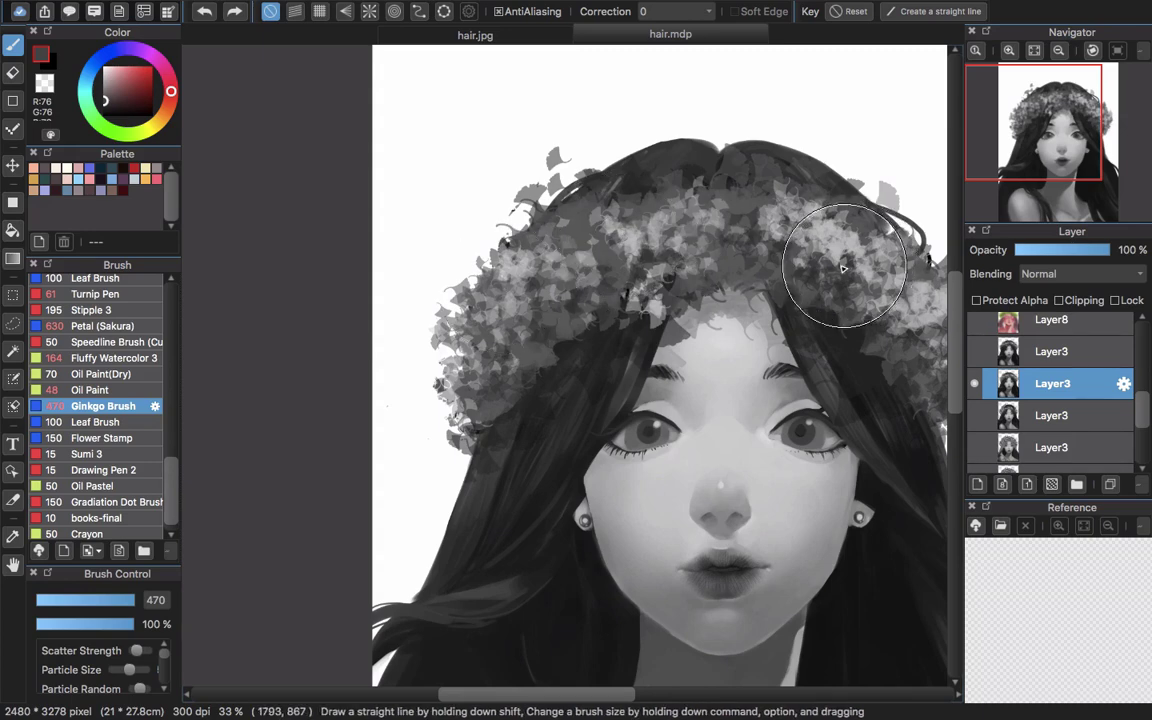
{"action": "scroll", "coordinate": [730, 285], "scroll_direction": "down", "scroll_amount": 1}
{"action": "scroll", "coordinate": [622, 272], "scroll_direction": "down", "scroll_amount": 1}
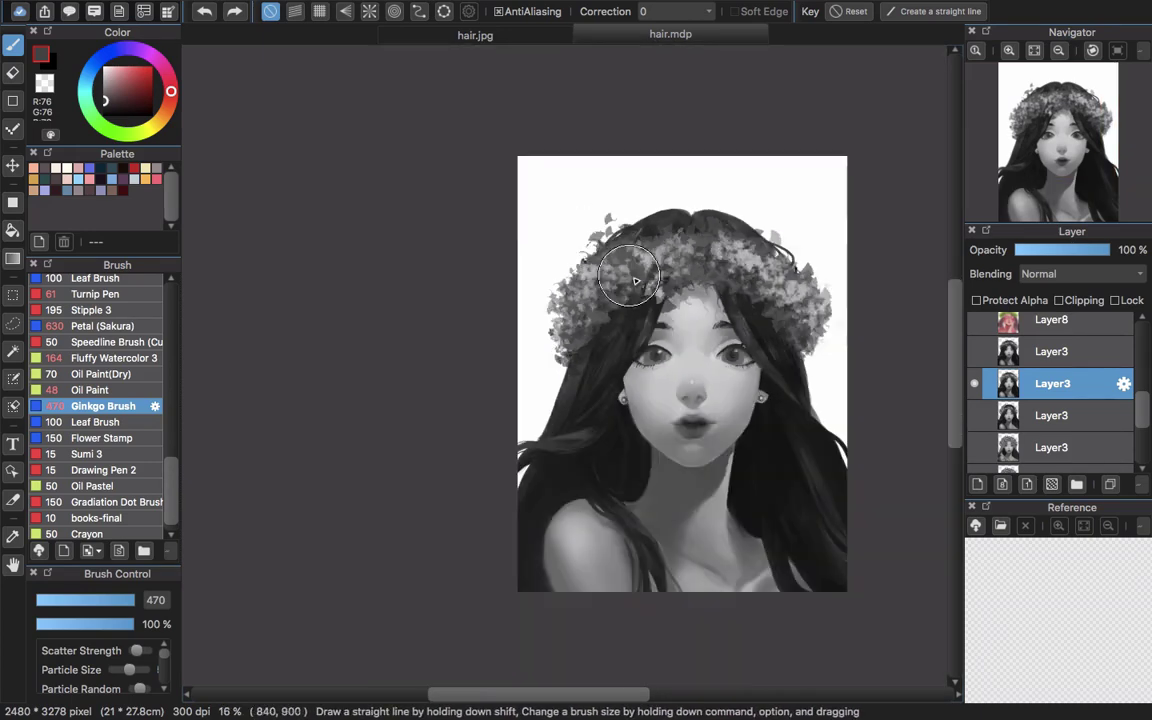
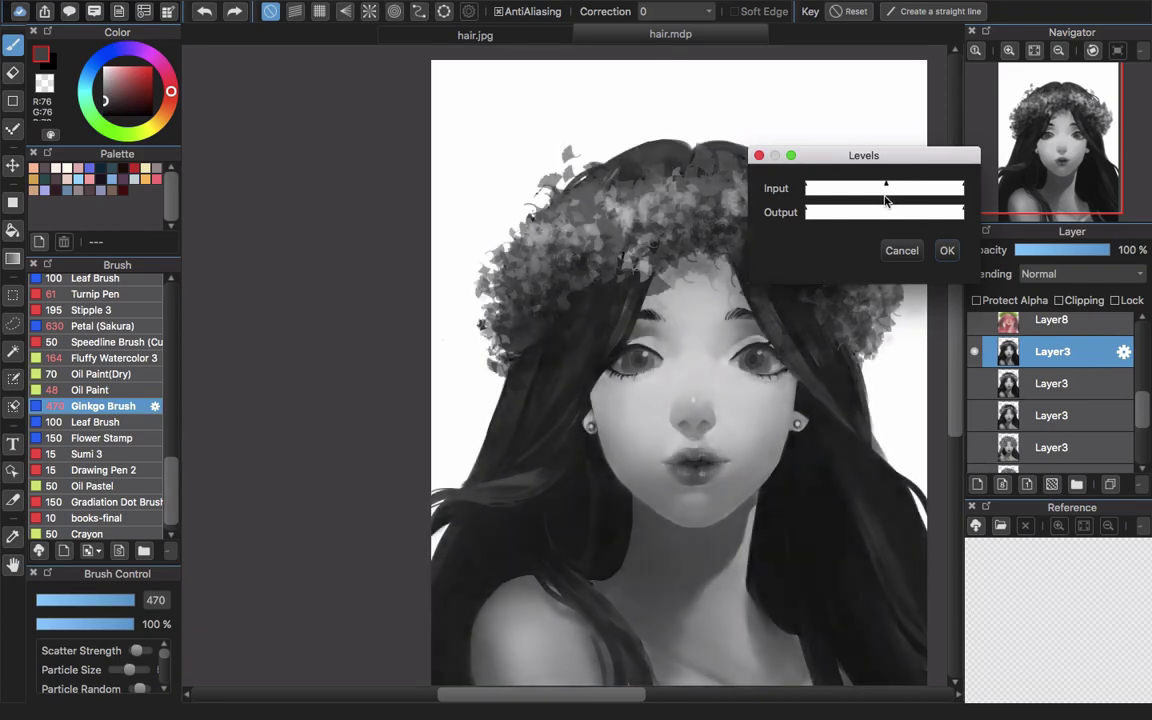
Accept the Levels adjustment on the topmost Layer3 version and look through the other available filters.
{"action": "left_click", "coordinate": [946, 251]}
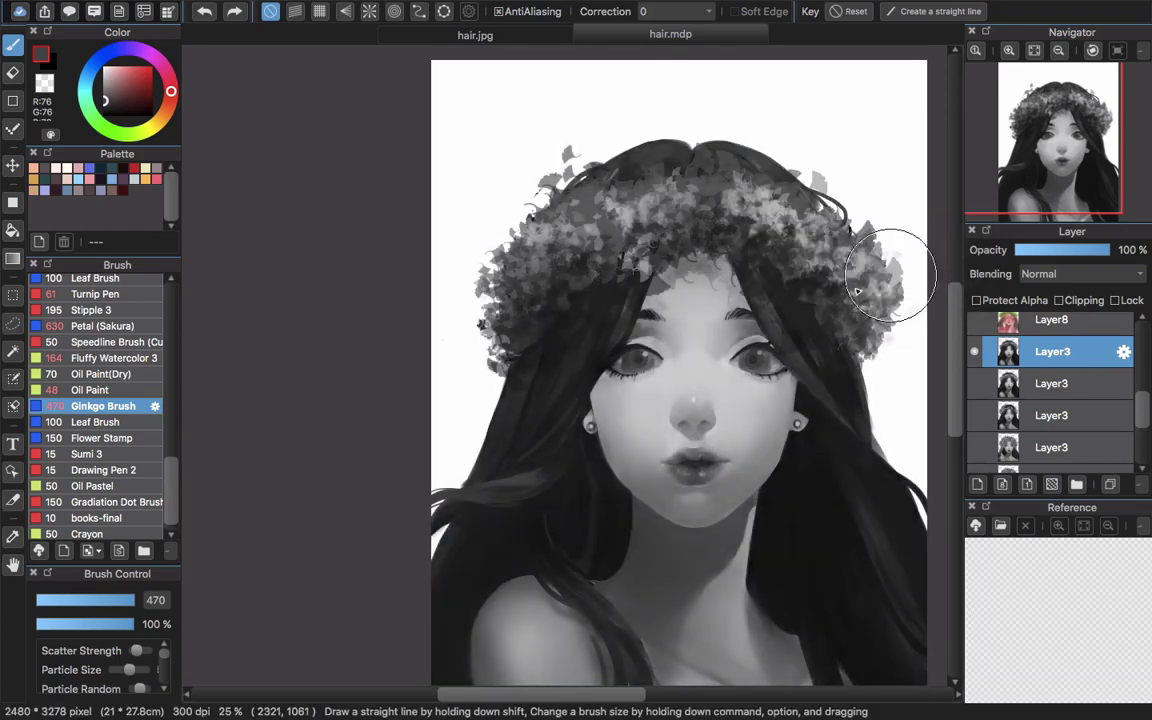
{"action": "mouse_move", "coordinate": [421, 7]}
{"action": "left_click", "coordinate": [320, 8]}
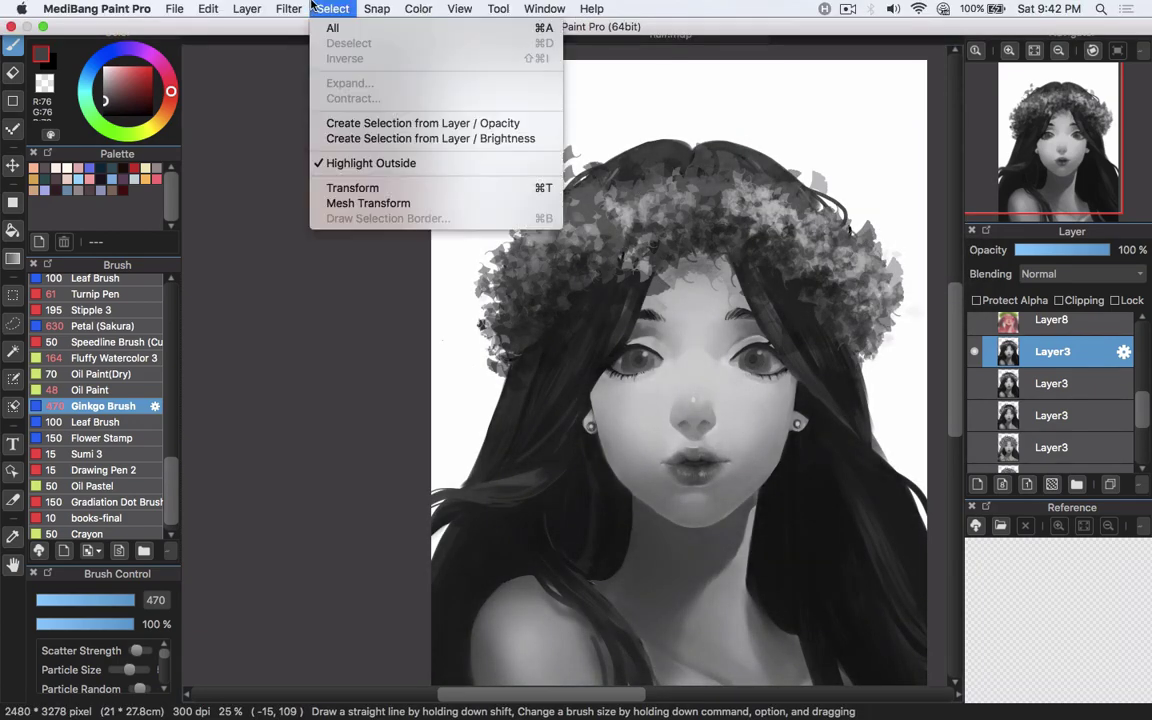
{"action": "mouse_move", "coordinate": [288, 7]}
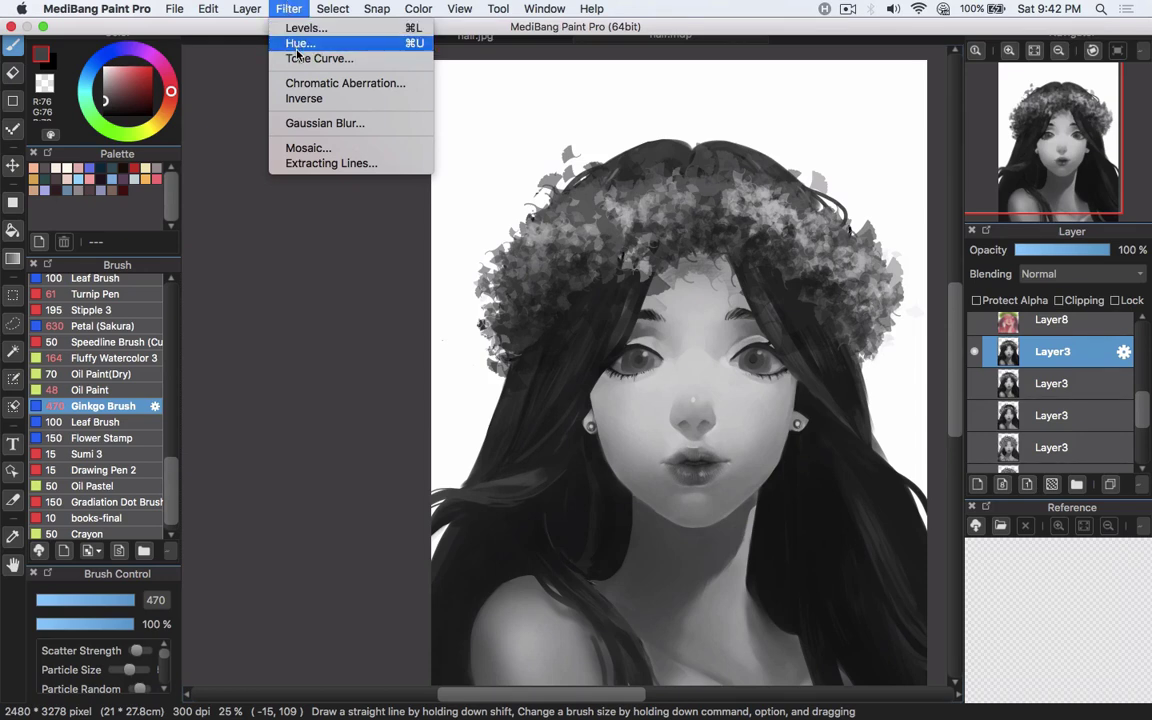
{"action": "left_click", "coordinate": [606, 14]}
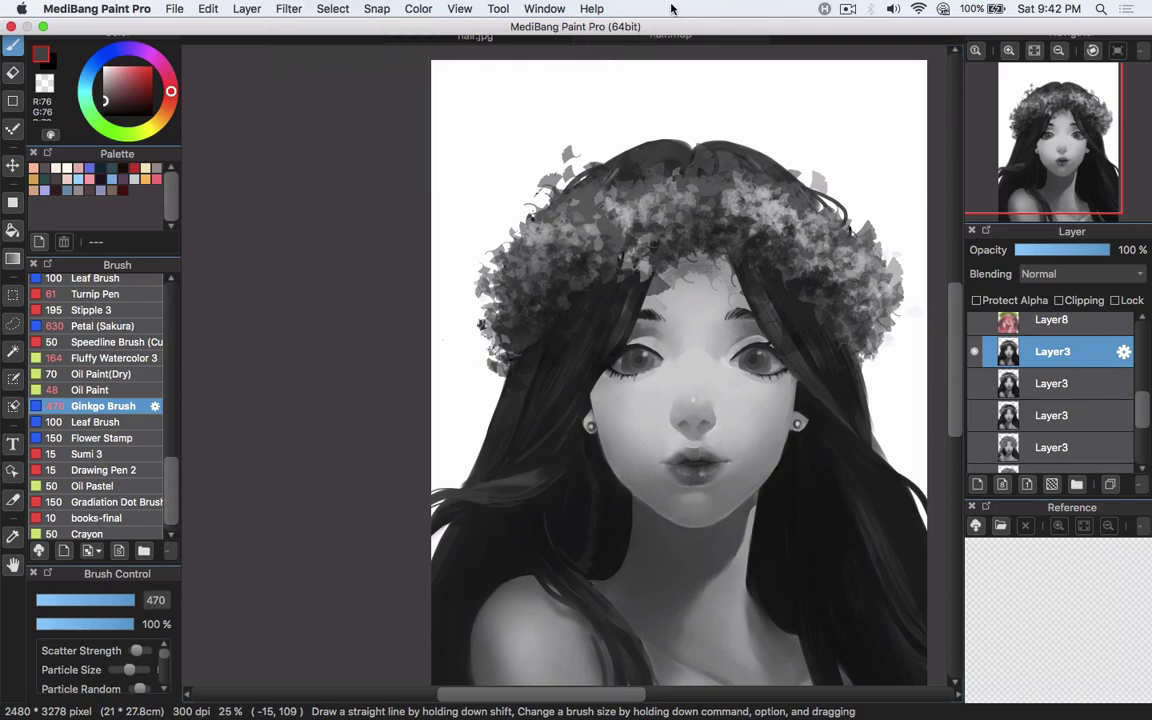
Select Layer8, the Overlay colour layer above the Layer3 versions, and show it over the grayscale painting.
{"action": "scroll", "coordinate": [1142, 405], "scroll_direction": "up", "scroll_amount": 2}
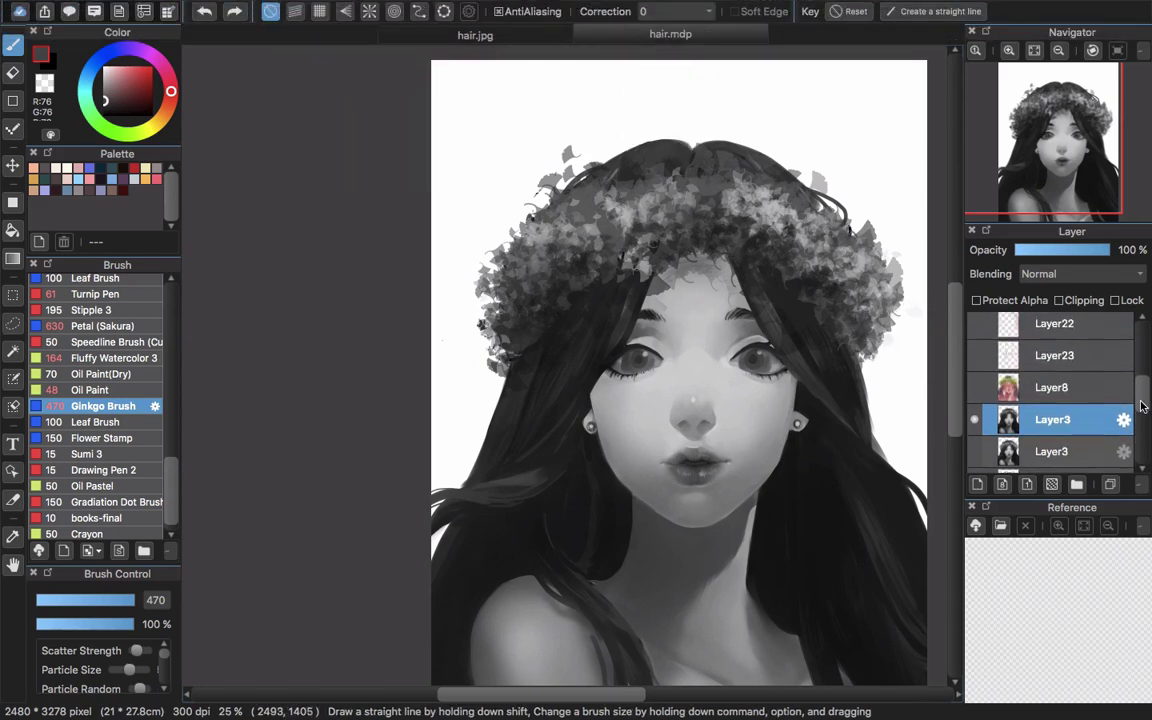
{"action": "scroll", "coordinate": [1142, 405], "scroll_direction": "up", "scroll_amount": 1}
{"action": "left_click", "coordinate": [1000, 430]}
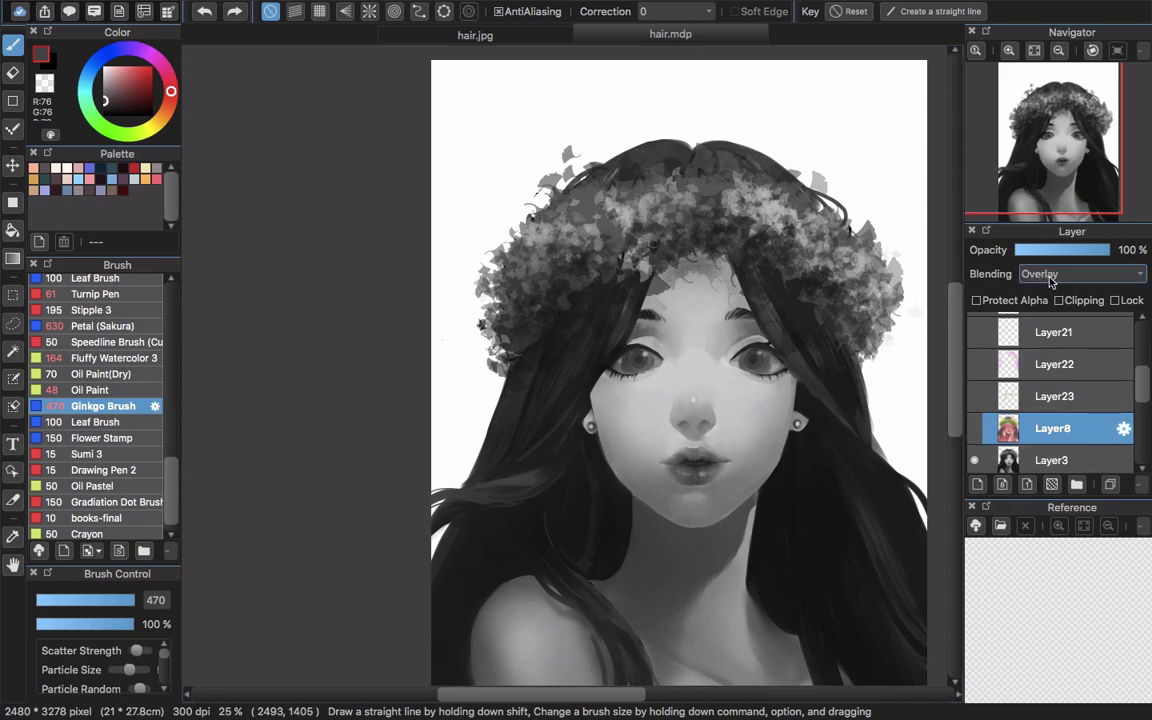
{"action": "left_click", "coordinate": [975, 429]}
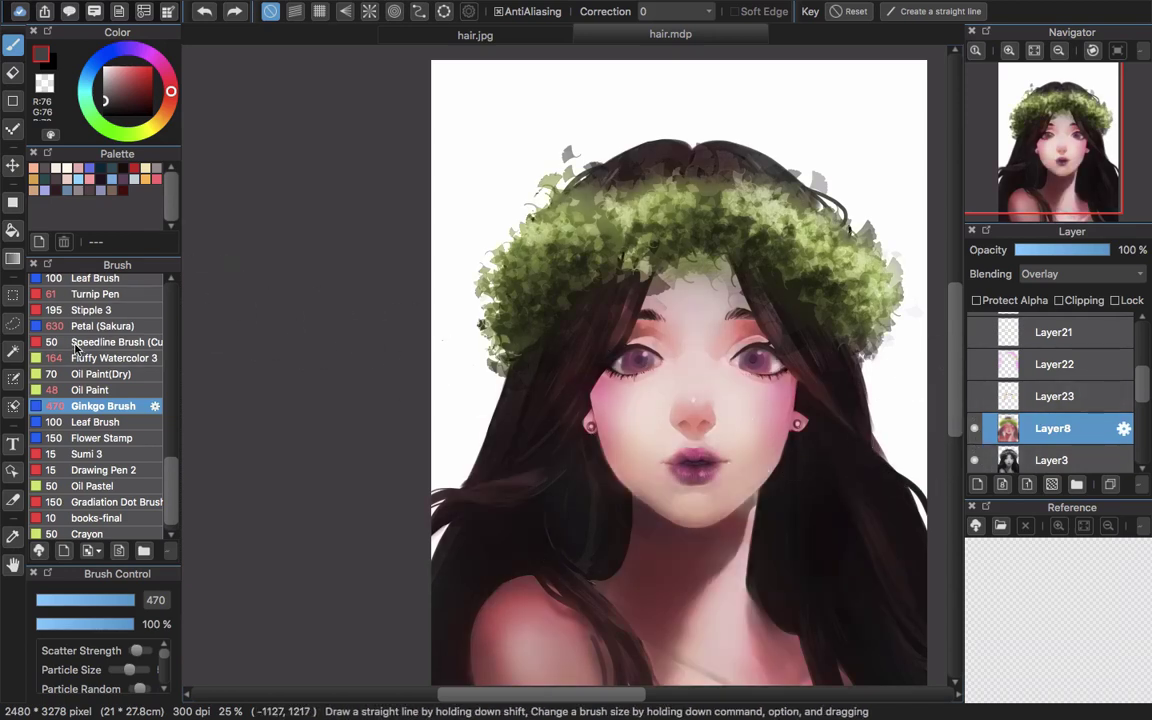
Choose the Airbrush and set the foreground colour to a light red with R 255 and G 124.
{"action": "left_click_drag", "start_coordinate": [168, 488], "coordinate": [158, 302]}
{"action": "left_click", "coordinate": [122, 333]}
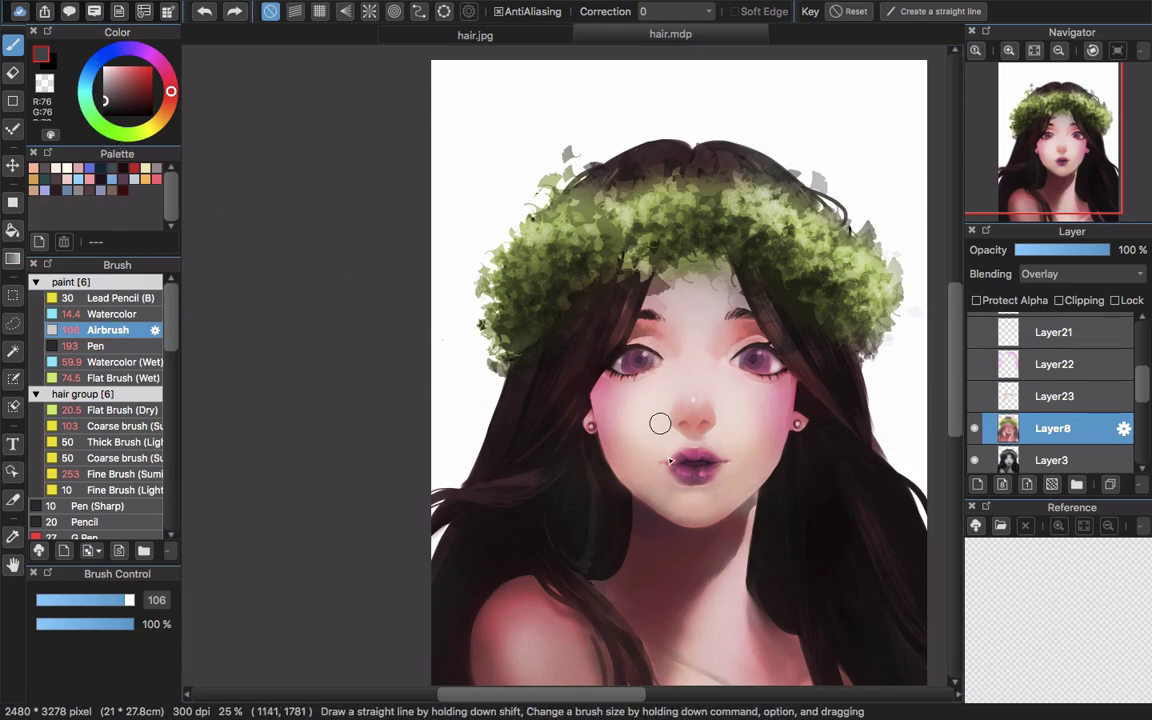
{"action": "scroll", "coordinate": [625, 368], "scroll_direction": "down", "scroll_amount": 5}
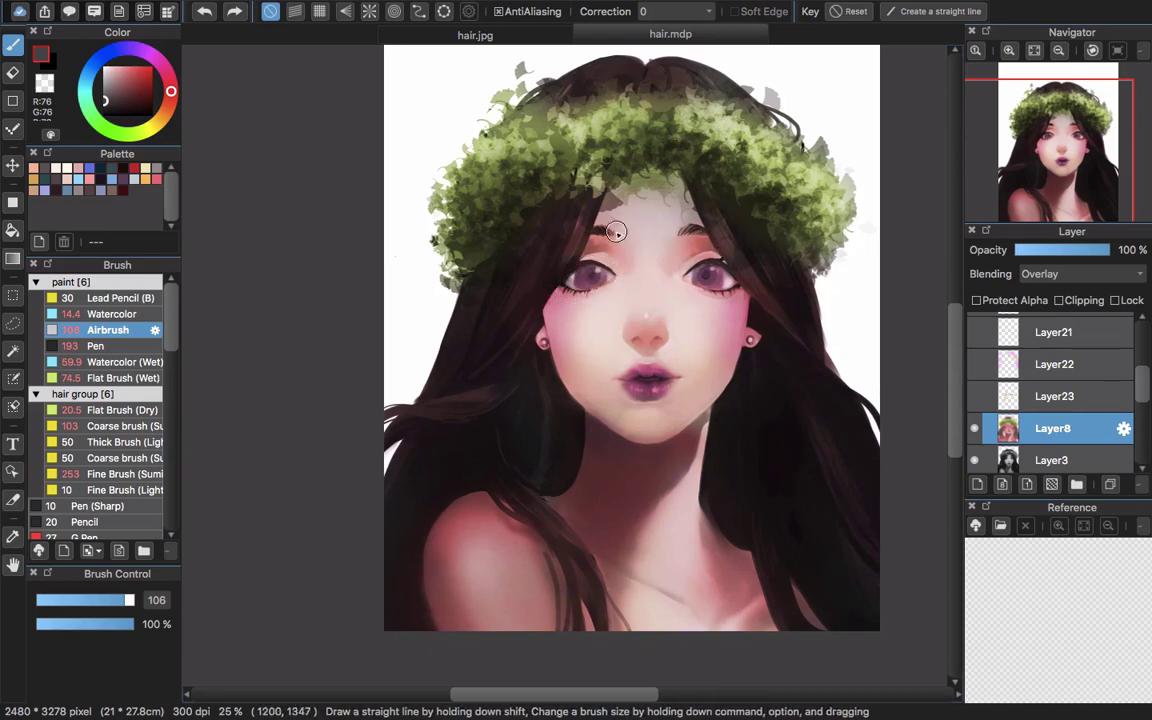
{"action": "left_click", "coordinate": [130, 74]}
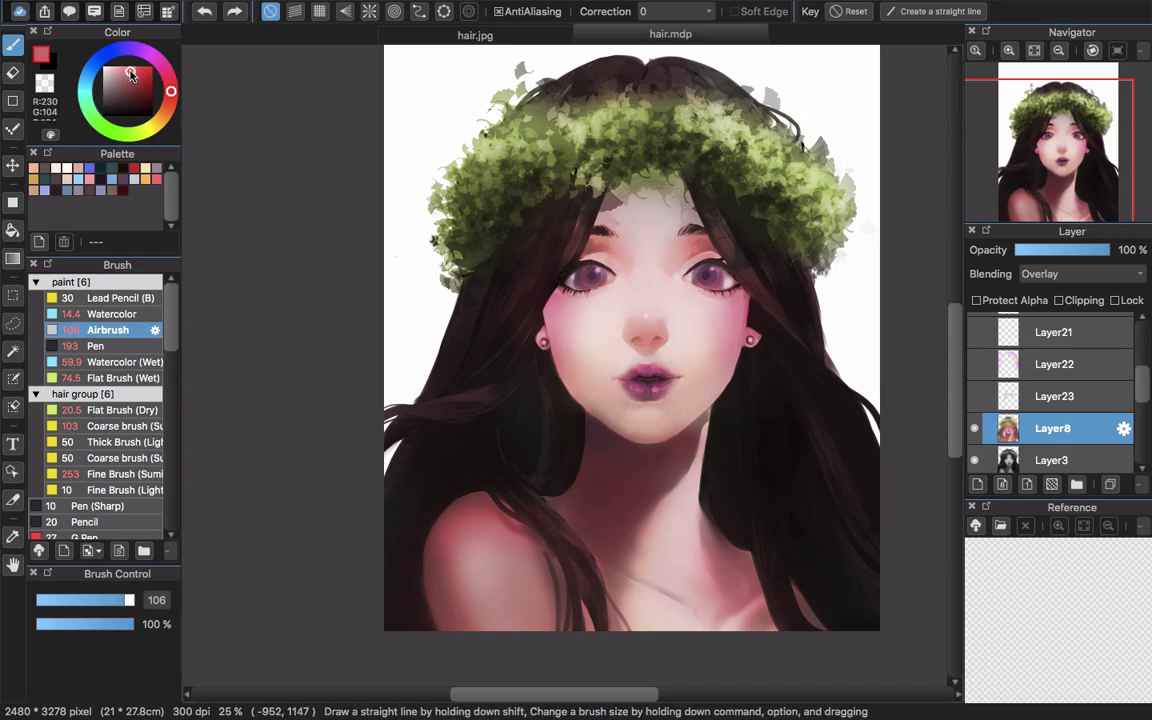
{"action": "left_click_drag", "start_coordinate": [130, 74], "coordinate": [127, 66]}
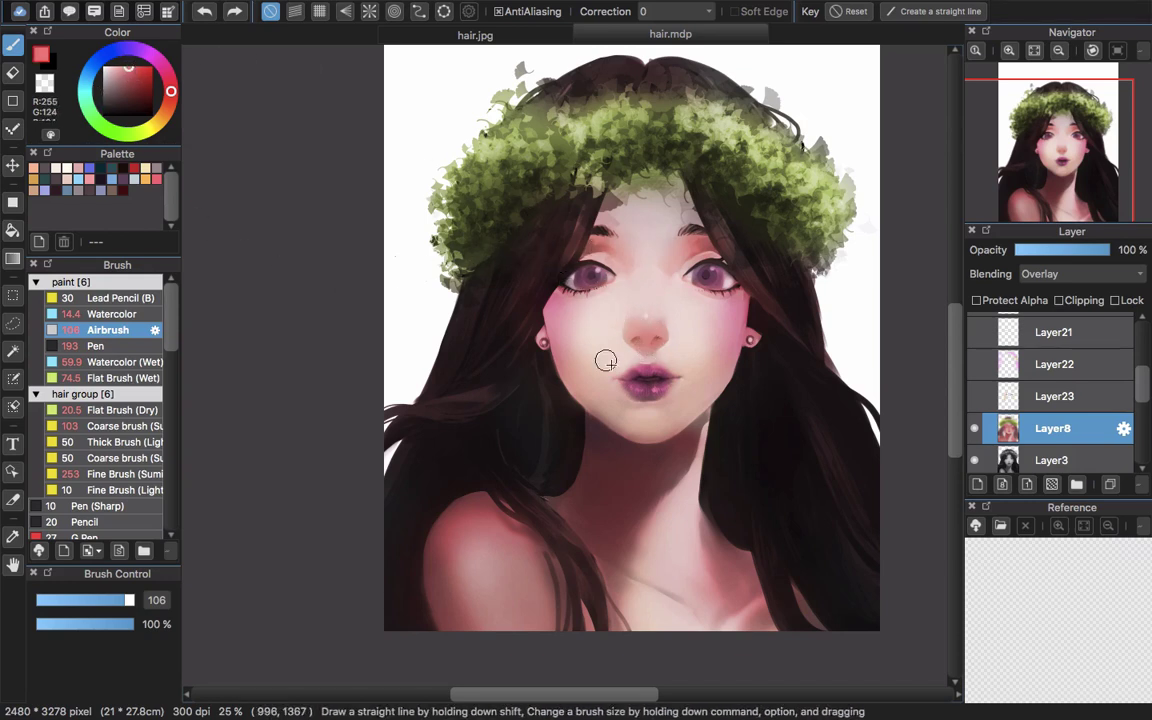
Go over the cheek and mouth area on Layer8 with the Airbrush, set its size to 92, and review the coloured portrait.
{"action": "mouse_move", "coordinate": [607, 357]}
{"action": "left_mouse_down"}
{"action": "mouse_move", "coordinate": [661, 388]}
{"action": "mouse_move", "coordinate": [640, 373]}
{"action": "mouse_move", "coordinate": [617, 381]}
{"action": "mouse_move", "coordinate": [627, 360]}
{"action": "mouse_move", "coordinate": [660, 376]}
{"action": "mouse_move", "coordinate": [667, 364]}
{"action": "mouse_move", "coordinate": [688, 372]}
{"action": "mouse_move", "coordinate": [617, 402]}
{"action": "mouse_move", "coordinate": [640, 404]}
{"action": "mouse_move", "coordinate": [620, 413]}
{"action": "mouse_move", "coordinate": [603, 400]}
{"action": "mouse_move", "coordinate": [689, 400]}
{"action": "mouse_move", "coordinate": [698, 370]}
{"action": "left_mouse_up"}
{"action": "scroll", "coordinate": [661, 388], "scroll_direction": "up", "scroll_amount": 1}
{"action": "scroll", "coordinate": [665, 388], "scroll_direction": "up", "scroll_amount": 2}
{"action": "scroll", "coordinate": [700, 513], "scroll_direction": "down", "scroll_amount": 3}
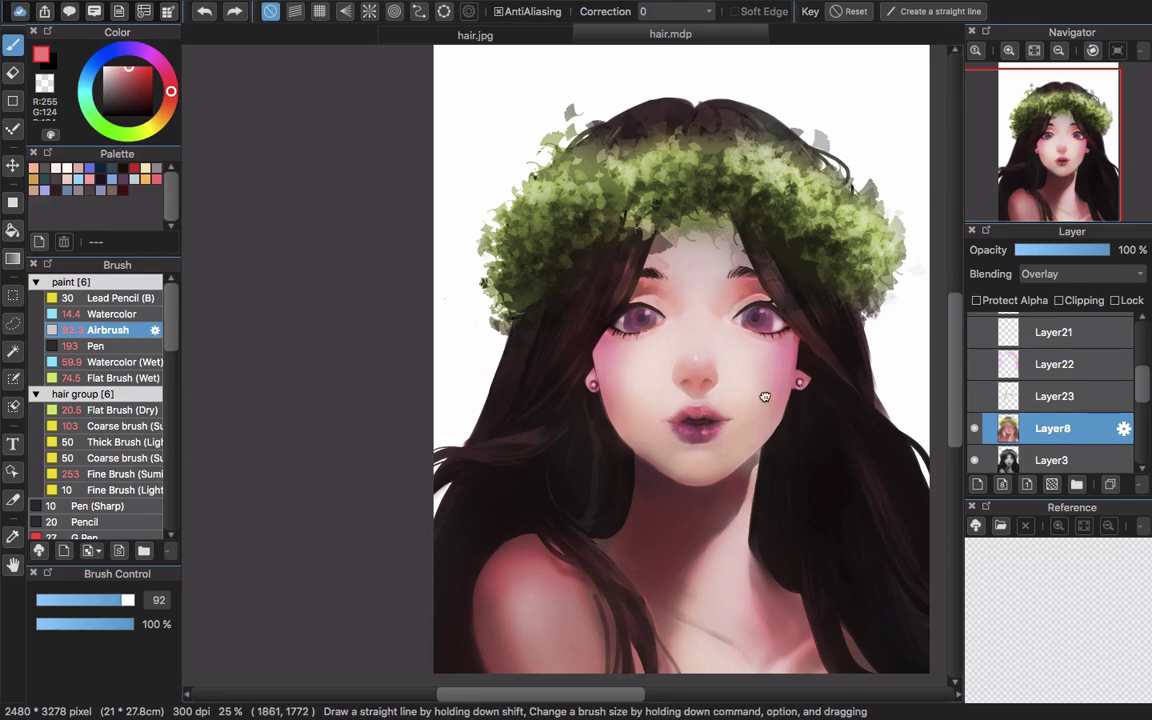
{"action": "left_click_drag", "start_coordinate": [765, 397], "coordinate": [695, 395]}
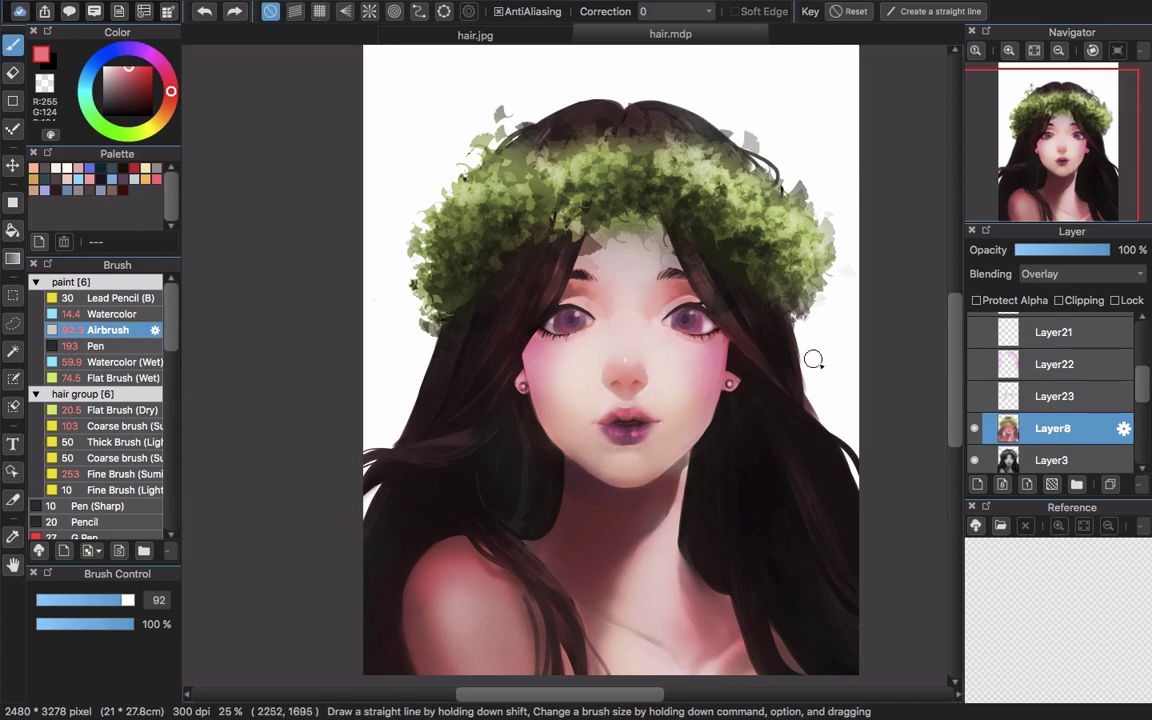
{"action": "scroll", "coordinate": [706, 260], "scroll_direction": "up", "scroll_amount": 2}
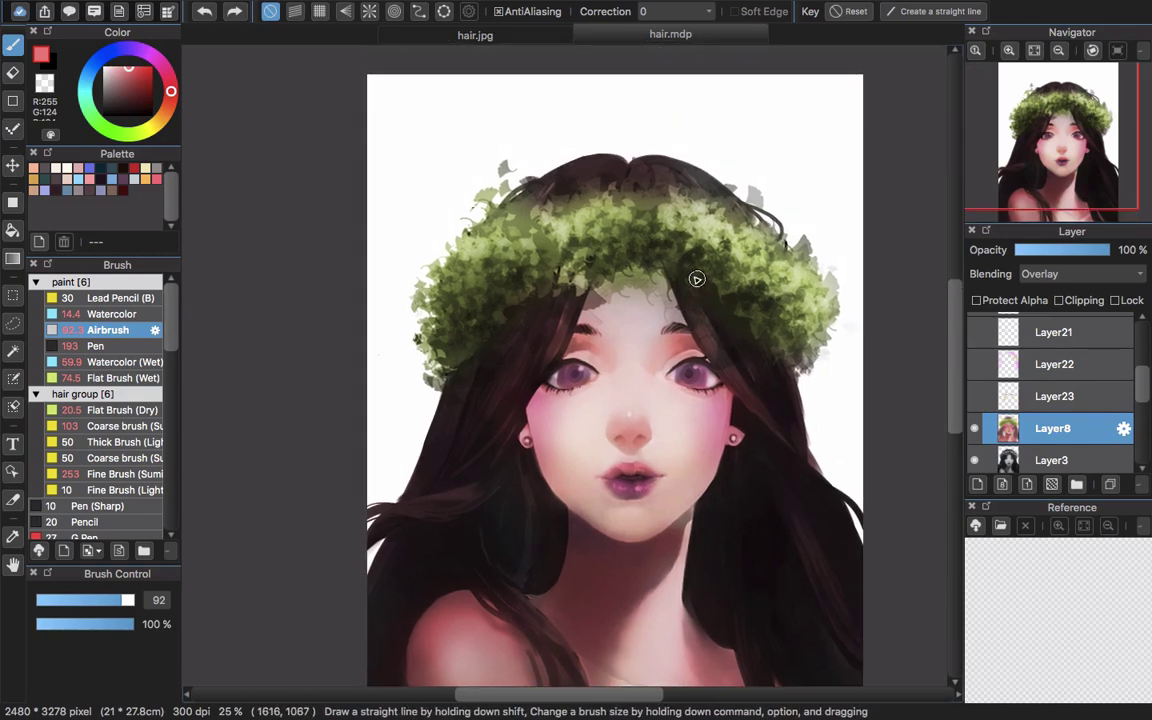
Show Layer23 directly above Layer8 and compare the whole portrait with and without it.
{"action": "scroll", "coordinate": [696, 268], "scroll_direction": "down", "scroll_amount": 2}
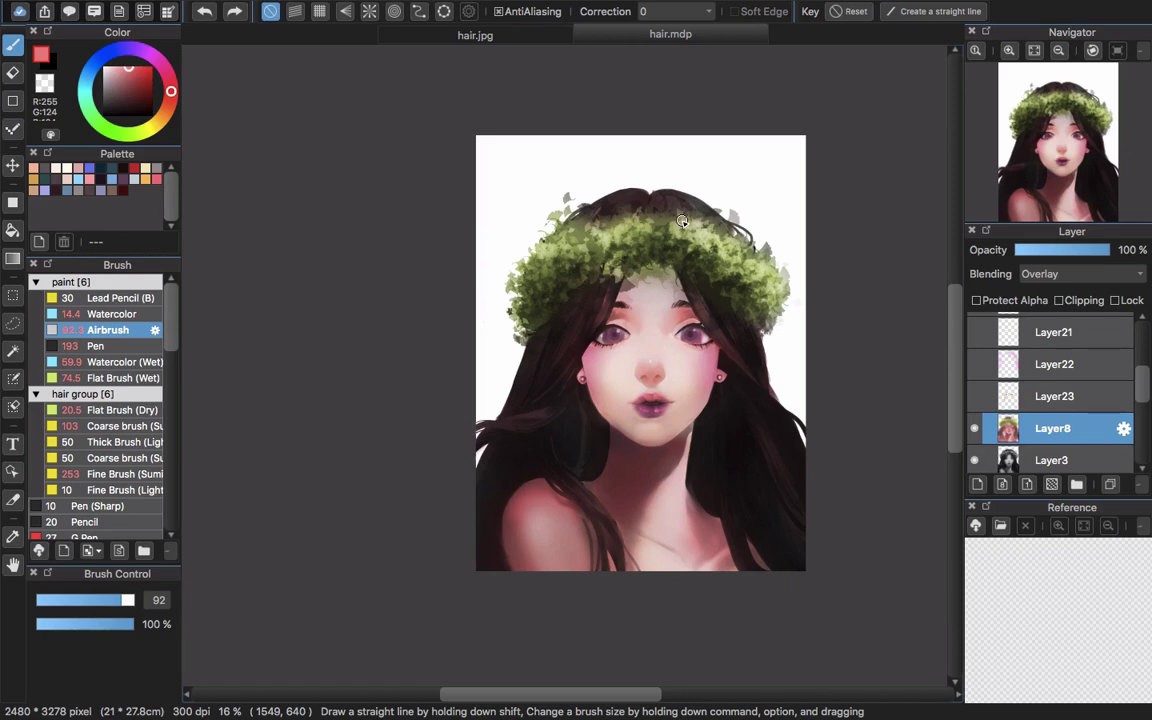
{"action": "left_click", "coordinate": [975, 392]}
{"action": "left_click", "coordinate": [977, 392]}
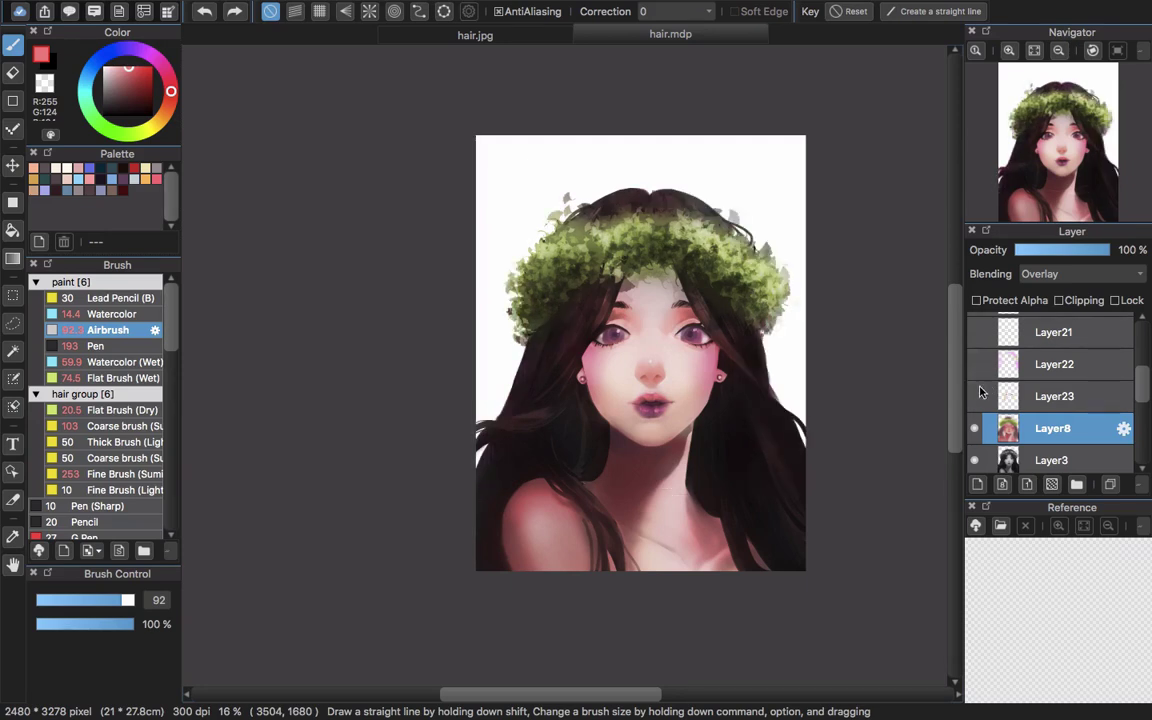
{"action": "left_click", "coordinate": [975, 395]}
{"action": "left_click", "coordinate": [975, 395]}
{"action": "left_click", "coordinate": [975, 395]}
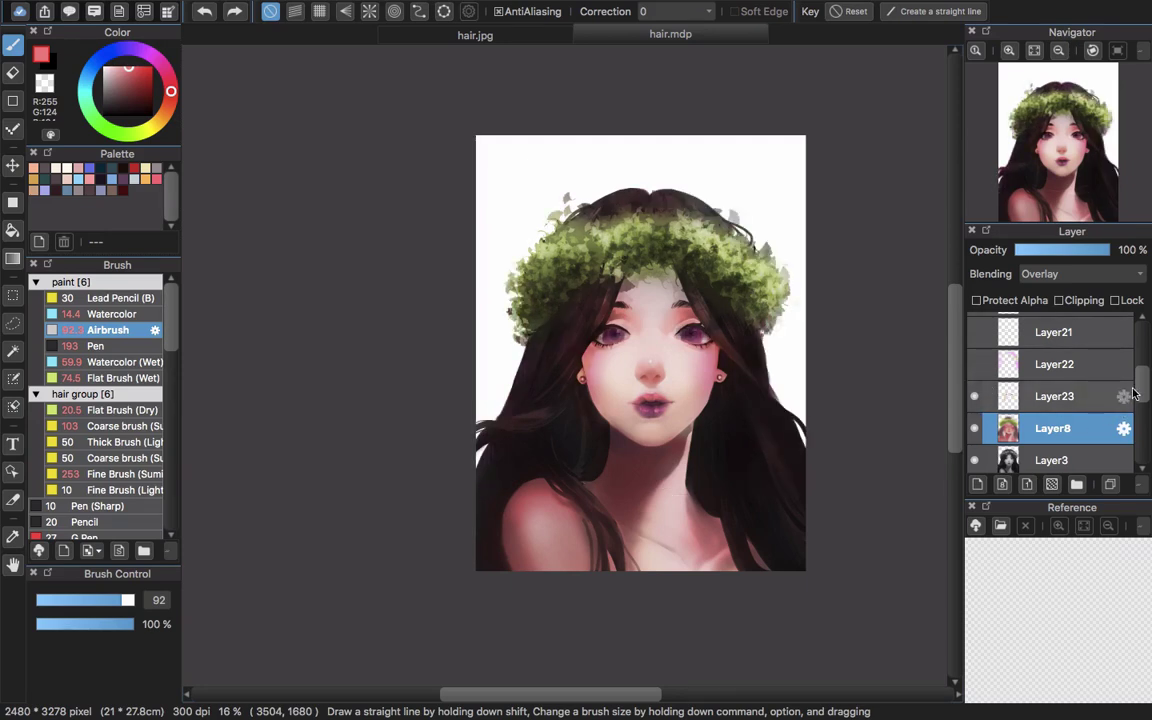
Show Layer18, which adds the blurred pink petals and the signature over the portrait.
{"action": "scroll", "coordinate": [1000, 395], "scroll_direction": "up", "scroll_amount": 2}
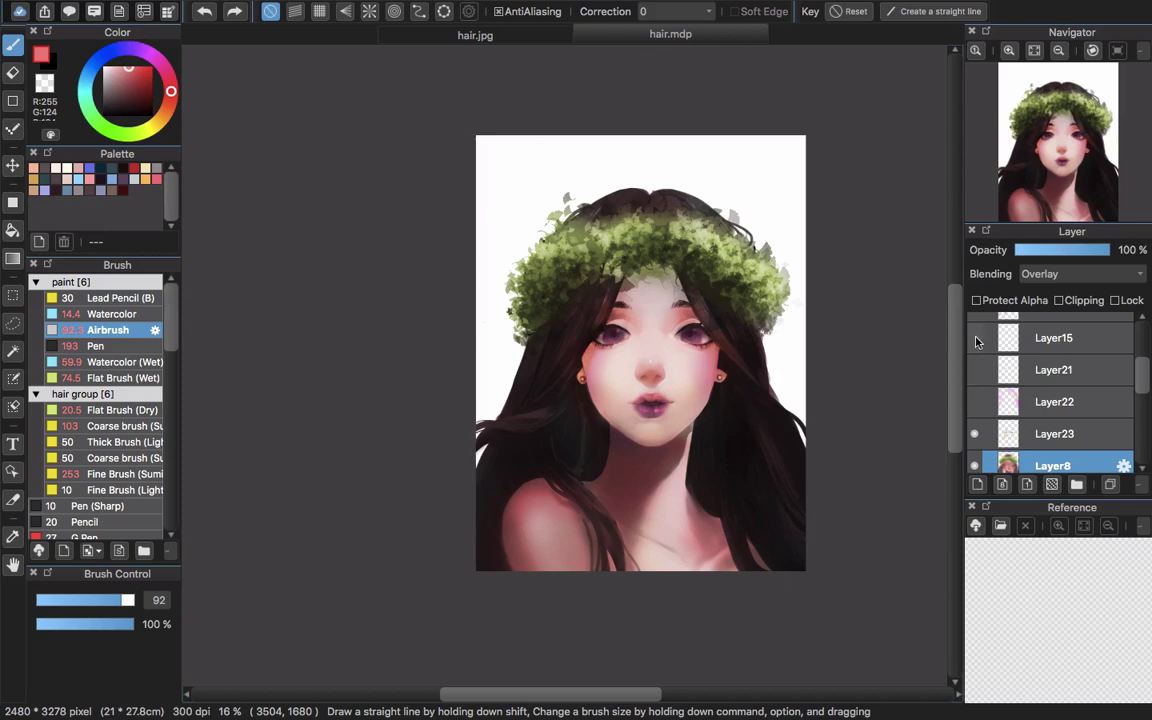
{"action": "left_click_drag", "start_coordinate": [1137, 375], "coordinate": [1137, 362]}
{"action": "left_click", "coordinate": [977, 366]}
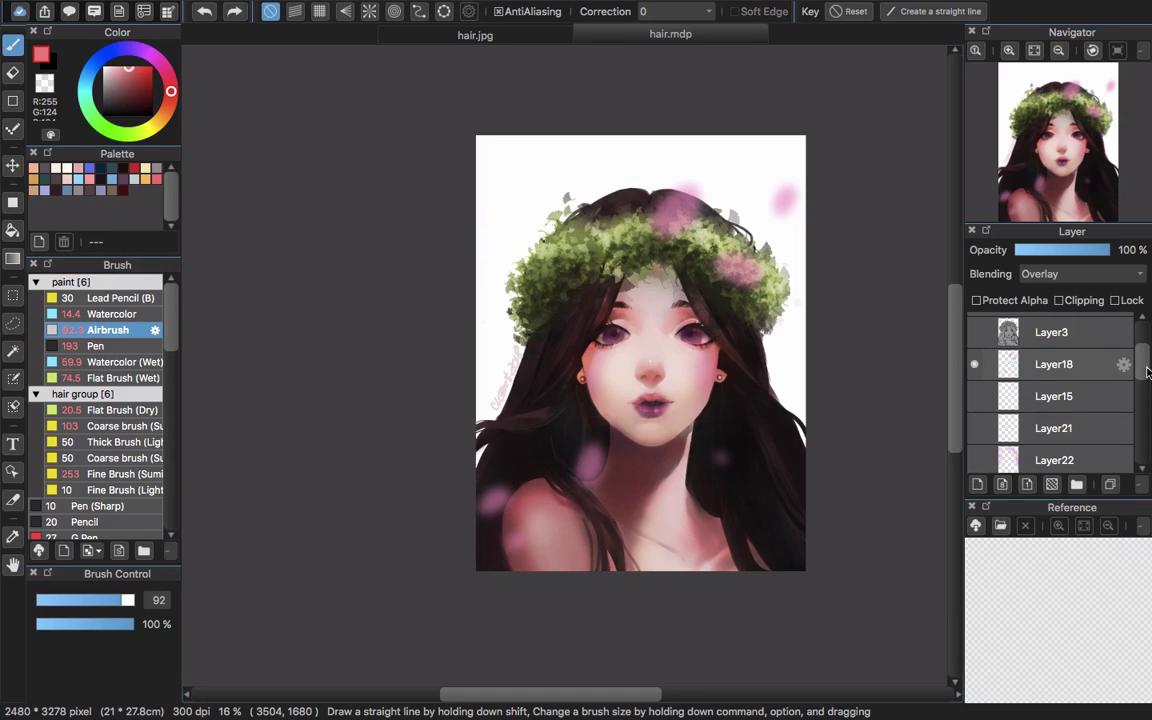
Compare the portrait without and with Layer23, select that Multiply layer, and set a greyish red foreground colour with R 180 and G 163.
{"action": "scroll", "coordinate": [1147, 372], "scroll_direction": "down", "scroll_amount": 3}
{"action": "left_click", "coordinate": [975, 397]}
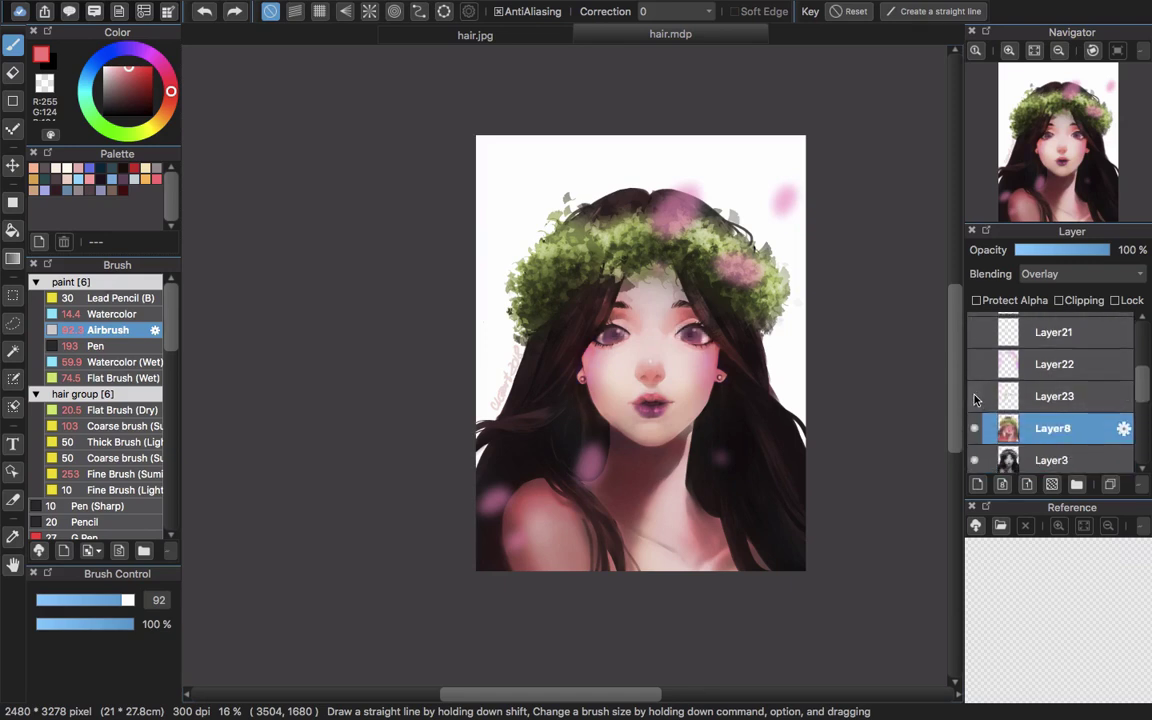
{"action": "left_click", "coordinate": [976, 398]}
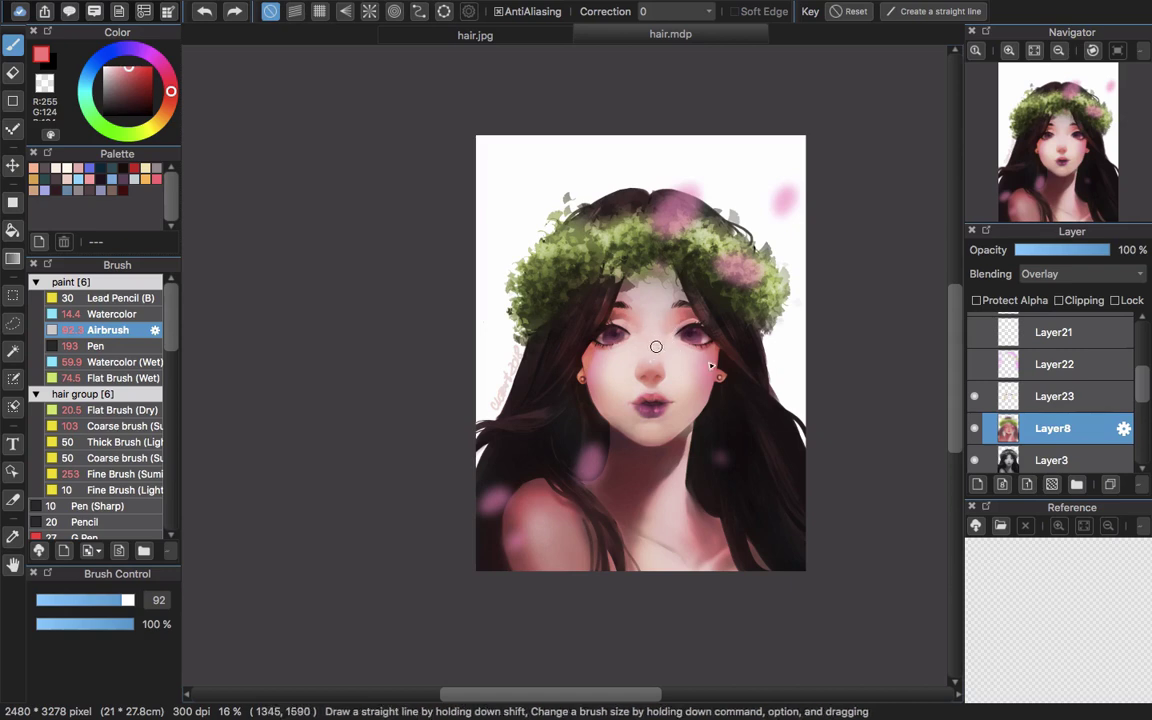
{"action": "left_click", "coordinate": [1077, 405]}
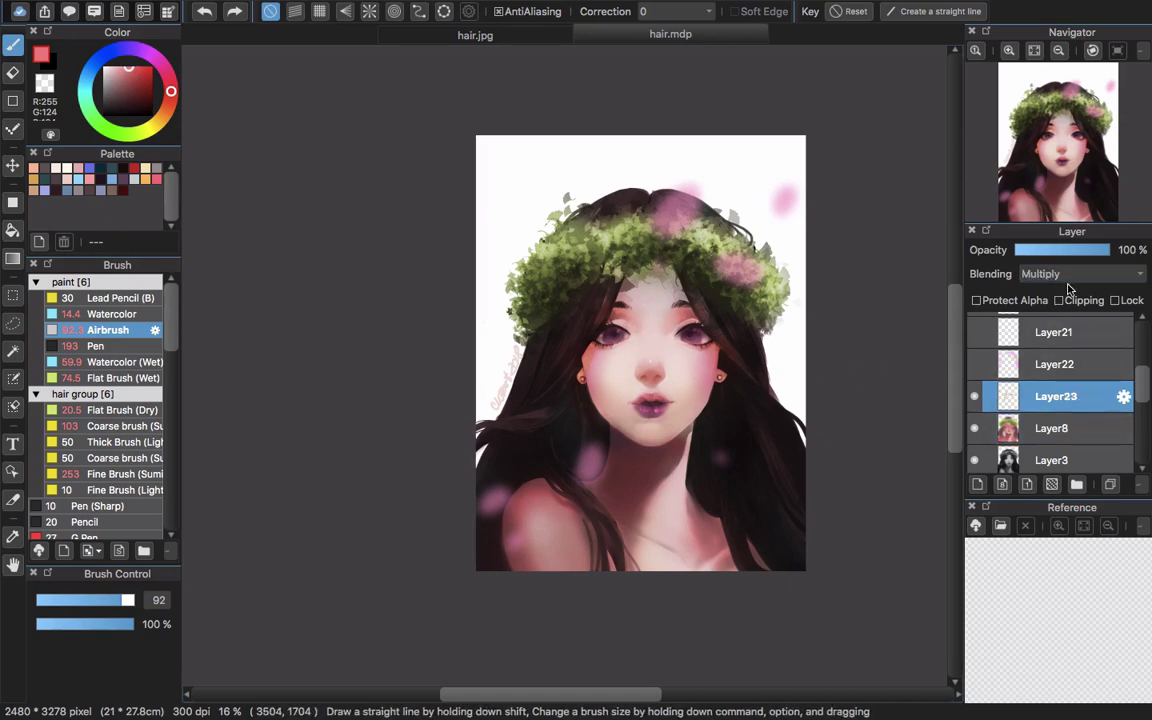
{"action": "mouse_move", "coordinate": [124, 95]}
{"action": "left_mouse_down"}
{"action": "mouse_move", "coordinate": [102, 73]}
{"action": "mouse_move", "coordinate": [108, 80]}
{"action": "left_mouse_up"}
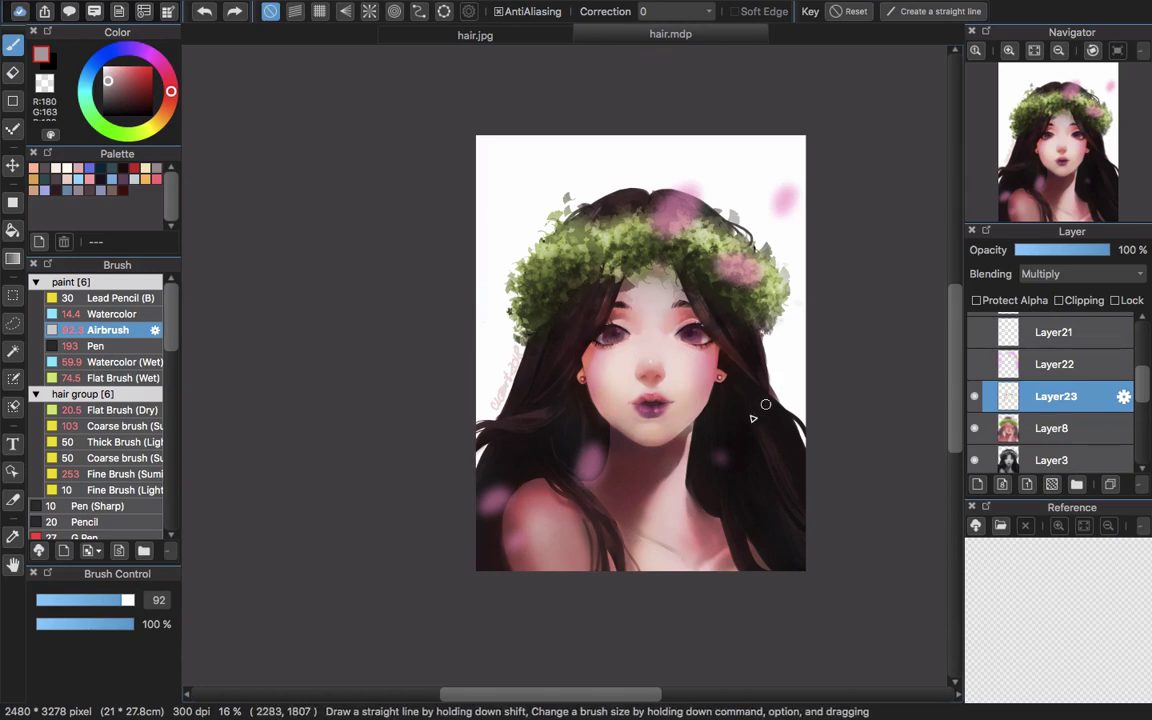
Show and select Layer19, the scattered petals layer above Layer1, and choose the Petal (Sakura) brush.
{"action": "left_click", "coordinate": [1054, 368]}
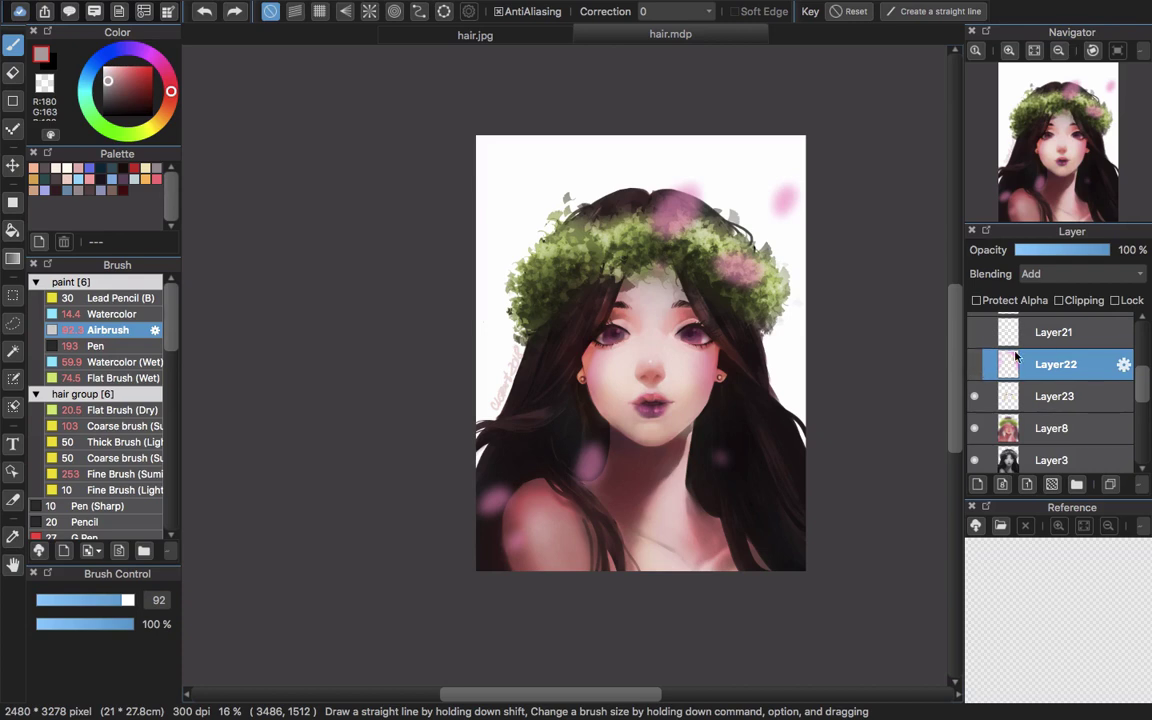
{"action": "left_click_drag", "start_coordinate": [1146, 396], "coordinate": [1137, 459]}
{"action": "left_click", "coordinate": [976, 424]}
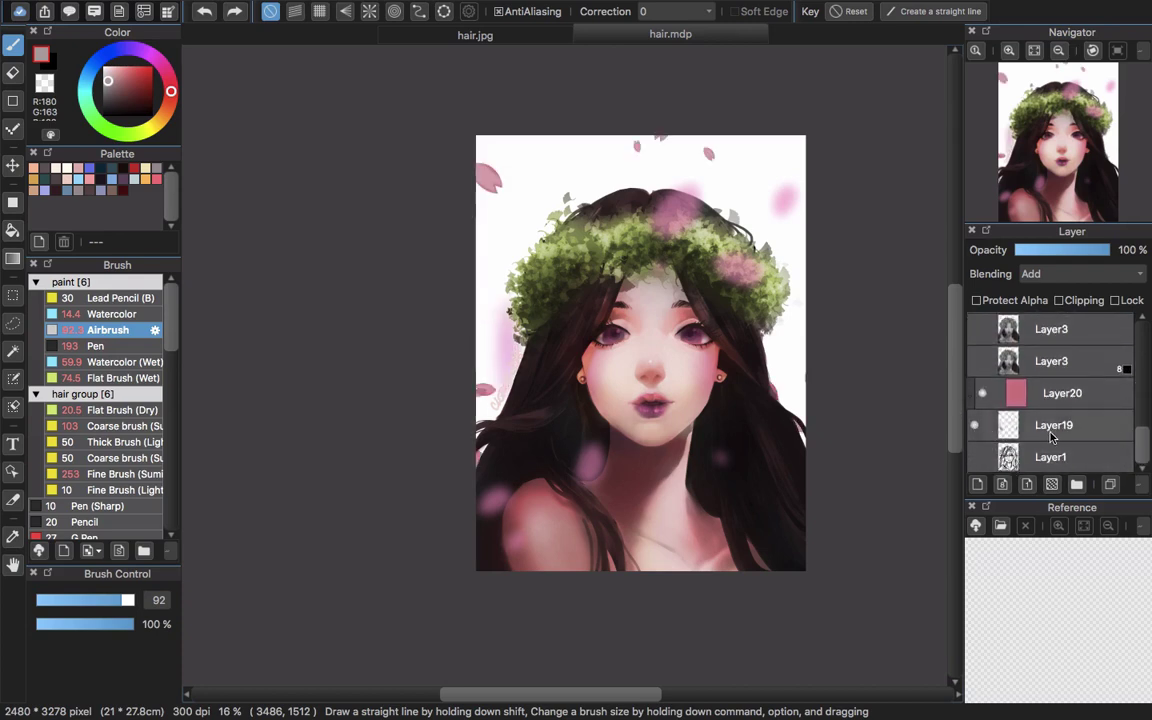
{"action": "left_click", "coordinate": [992, 426]}
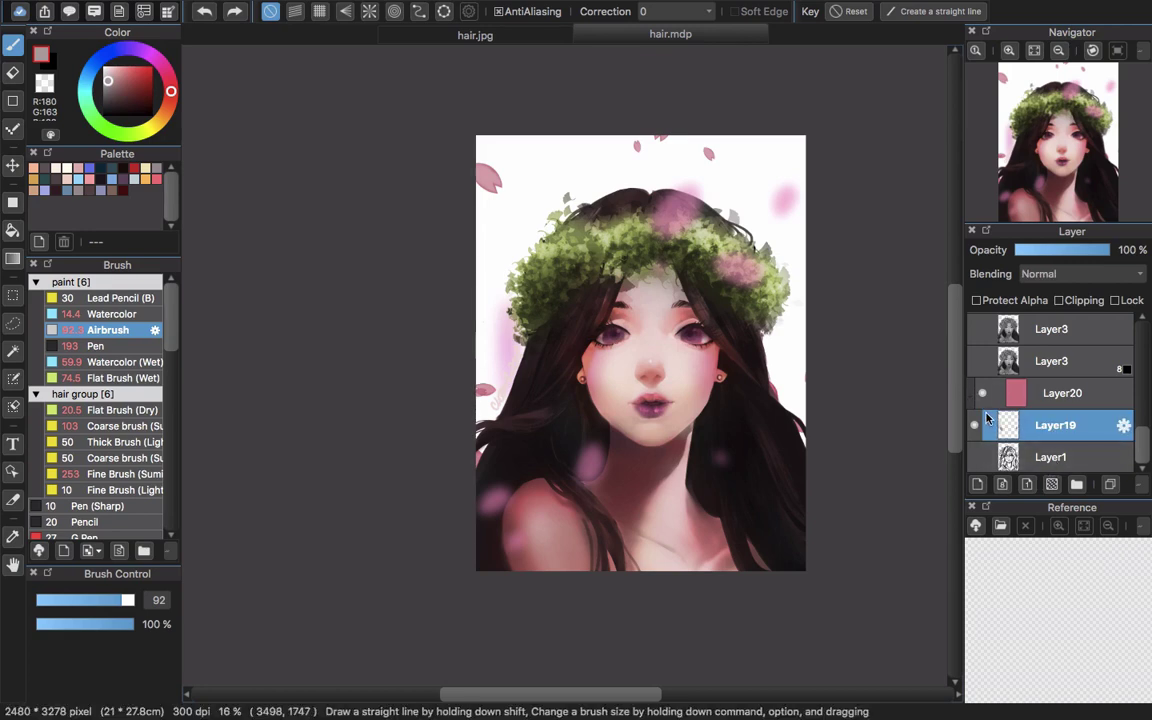
{"action": "mouse_move", "coordinate": [187, 355]}
{"action": "left_mouse_down"}
{"action": "mouse_move", "coordinate": [182, 480]}
{"action": "mouse_move", "coordinate": [194, 514]}
{"action": "mouse_move", "coordinate": [180, 465]}
{"action": "mouse_move", "coordinate": [172, 518]}
{"action": "mouse_move", "coordinate": [157, 437]}
{"action": "mouse_move", "coordinate": [167, 482]}
{"action": "left_mouse_up"}
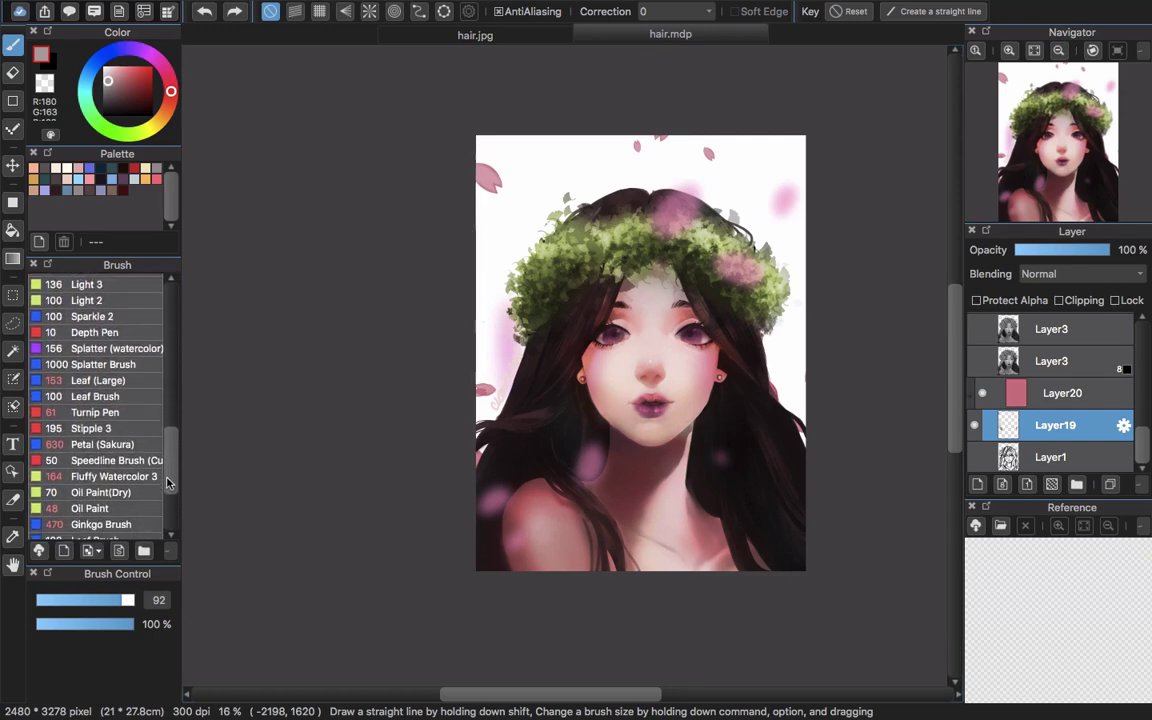
{"action": "left_click", "coordinate": [105, 441]}
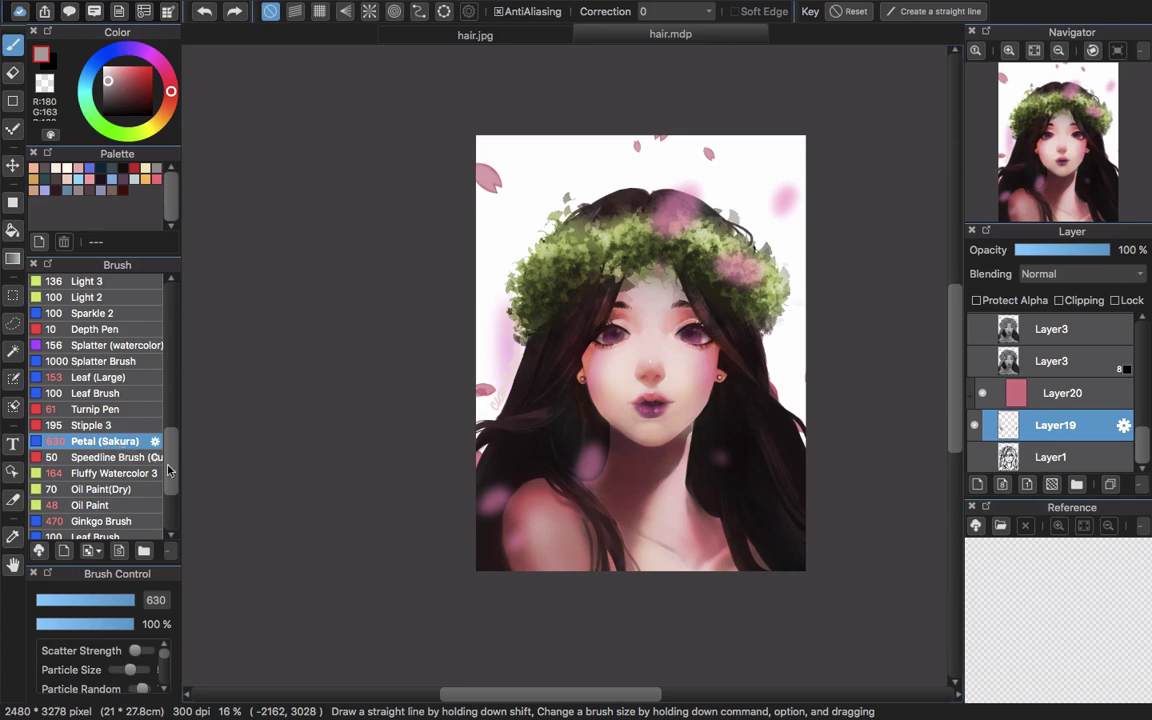
Compare the petals without and with Layer20, the clipped pink Overlay layer, and select that layer.
{"action": "left_click", "coordinate": [983, 394]}
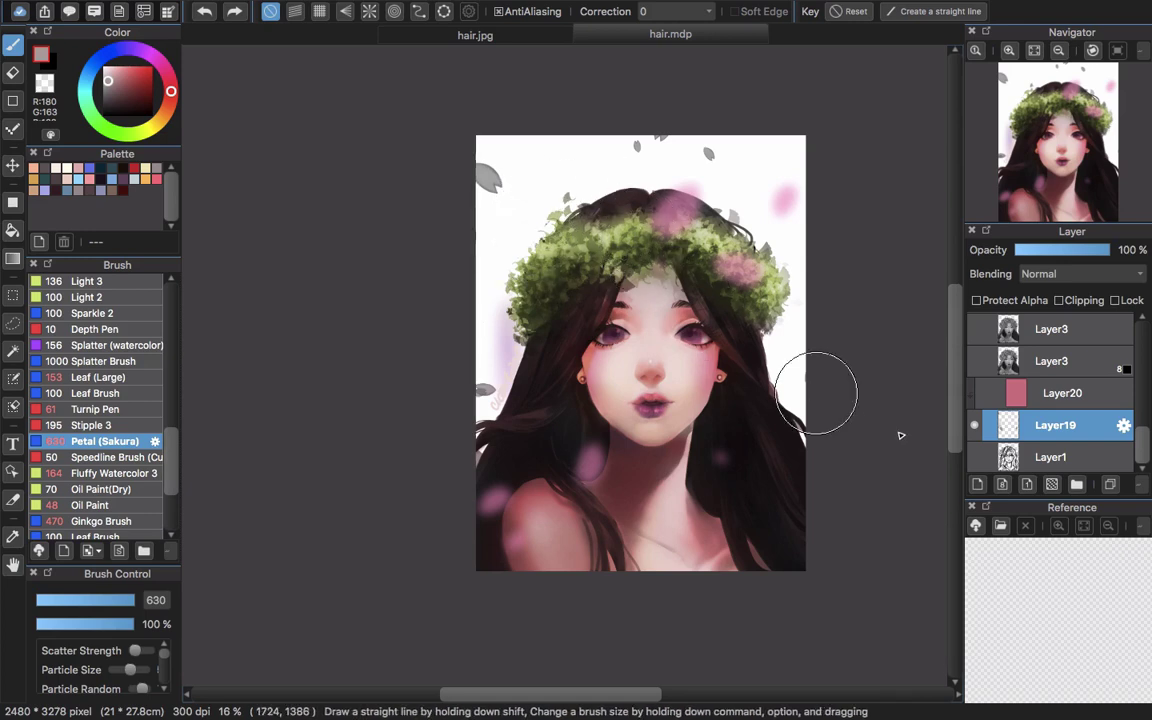
{"action": "left_click", "coordinate": [1030, 393]}
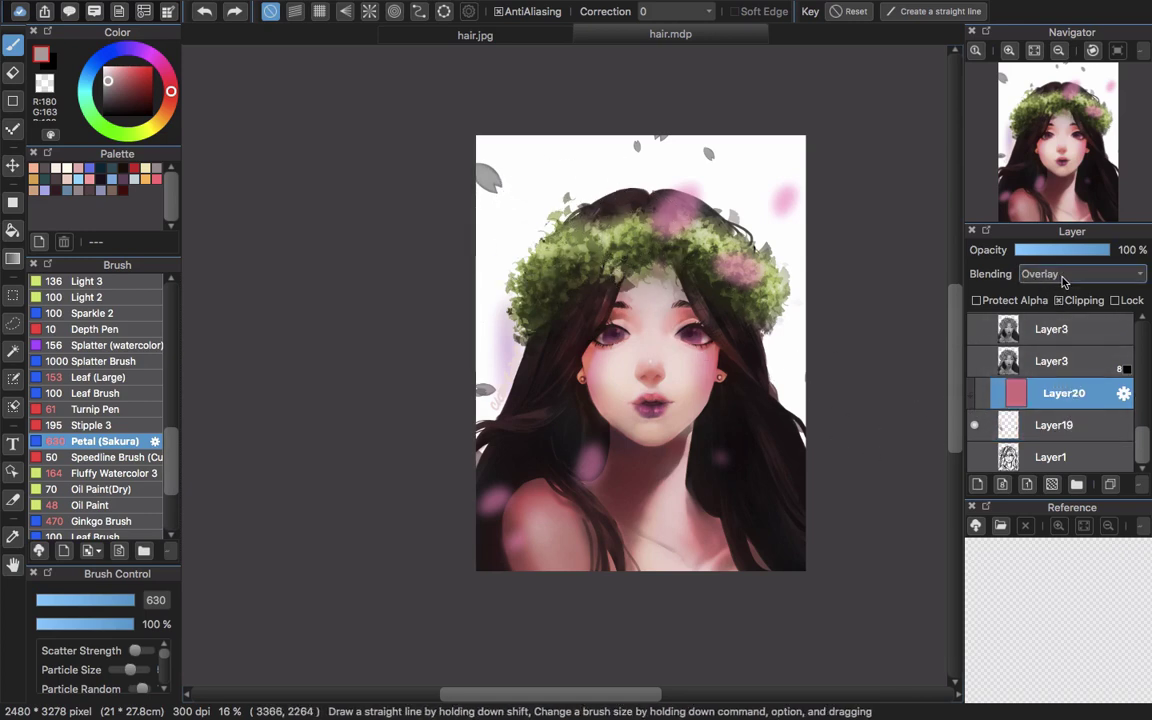
{"action": "left_click", "coordinate": [982, 393]}
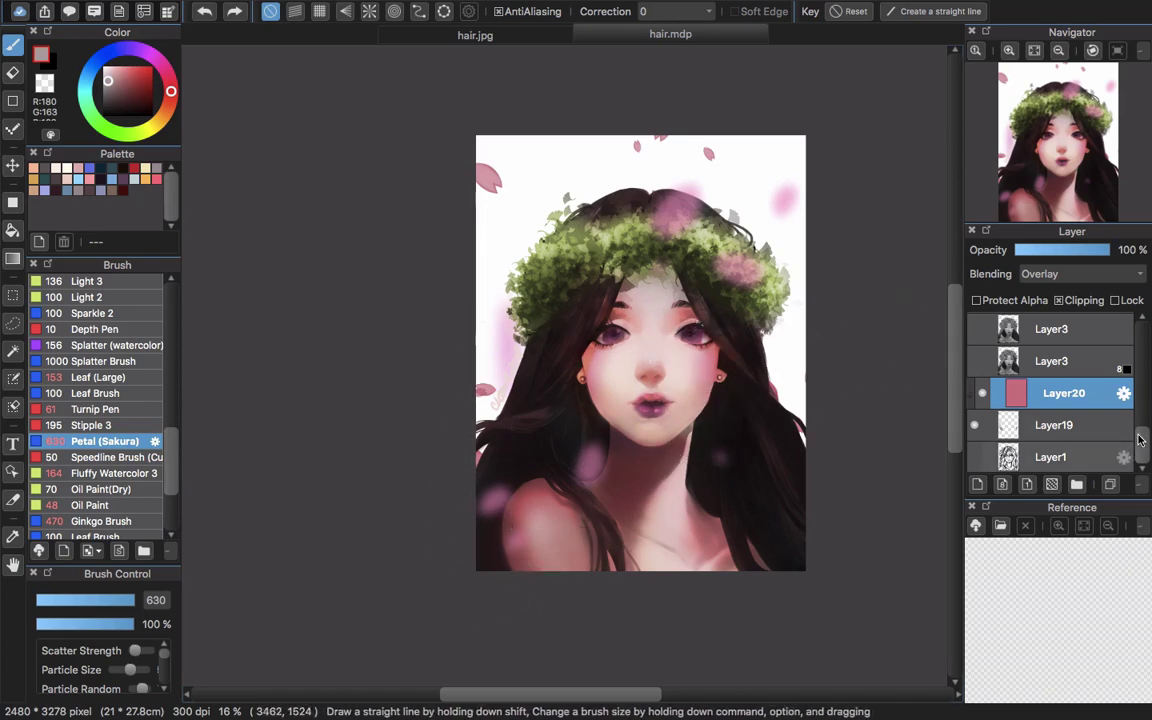
Merge the clipped pink Layer20 into the petals on Layer19.
{"action": "mouse_move", "coordinate": [1139, 440]}
{"action": "left_mouse_down"}
{"action": "mouse_move", "coordinate": [1148, 366]}
{"action": "mouse_move", "coordinate": [1143, 463]}
{"action": "left_mouse_up"}
{"action": "left_click", "coordinate": [1079, 431]}
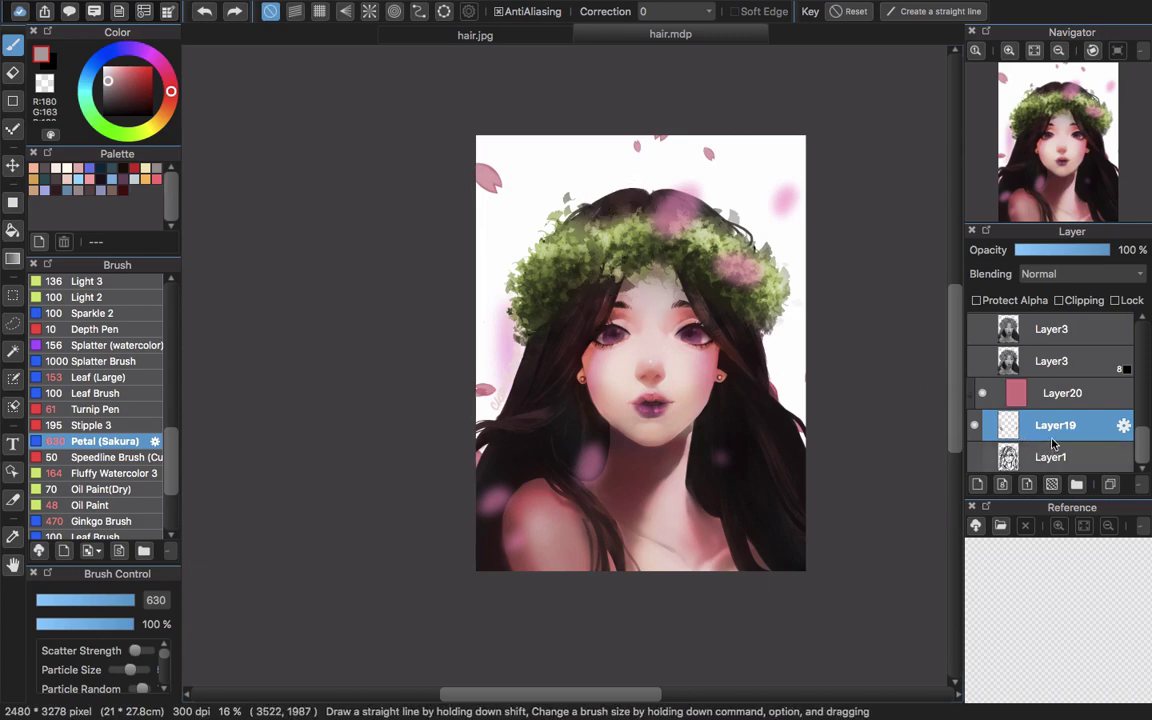
{"action": "left_click_drag", "start_coordinate": [1050, 400], "coordinate": [933, 405]}
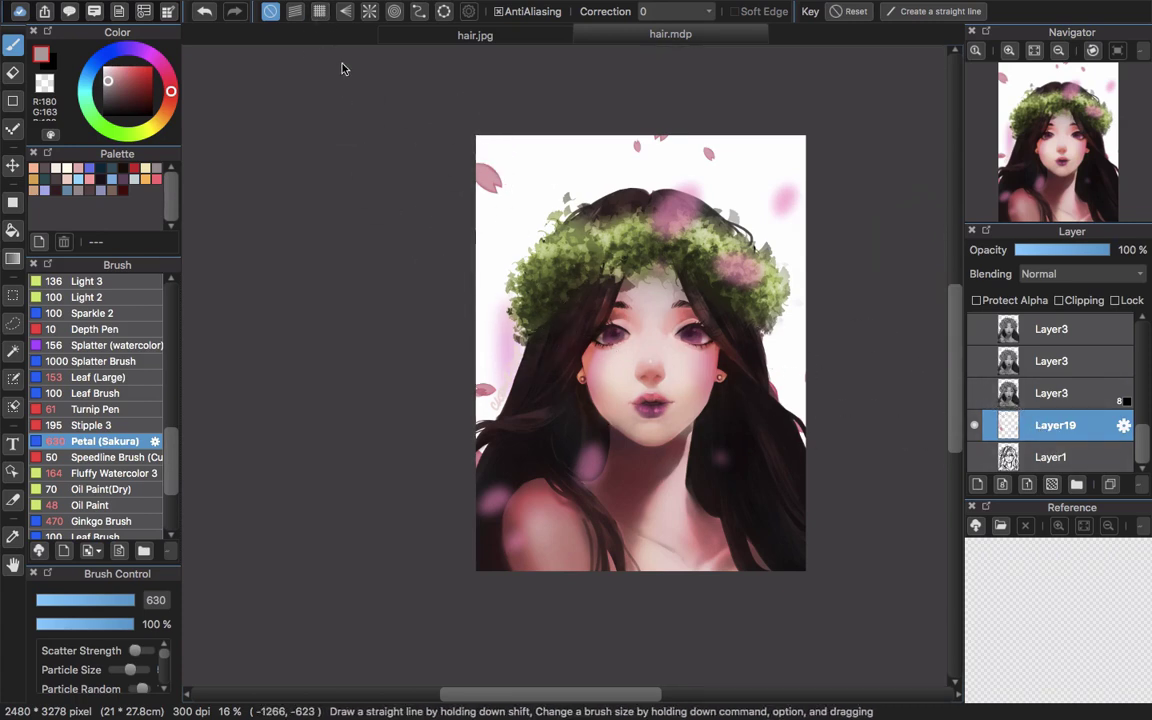
Try out the Gaussian Blur filter on the petals of Layer19 and cancel it.
{"action": "left_click", "coordinate": [290, 8]}
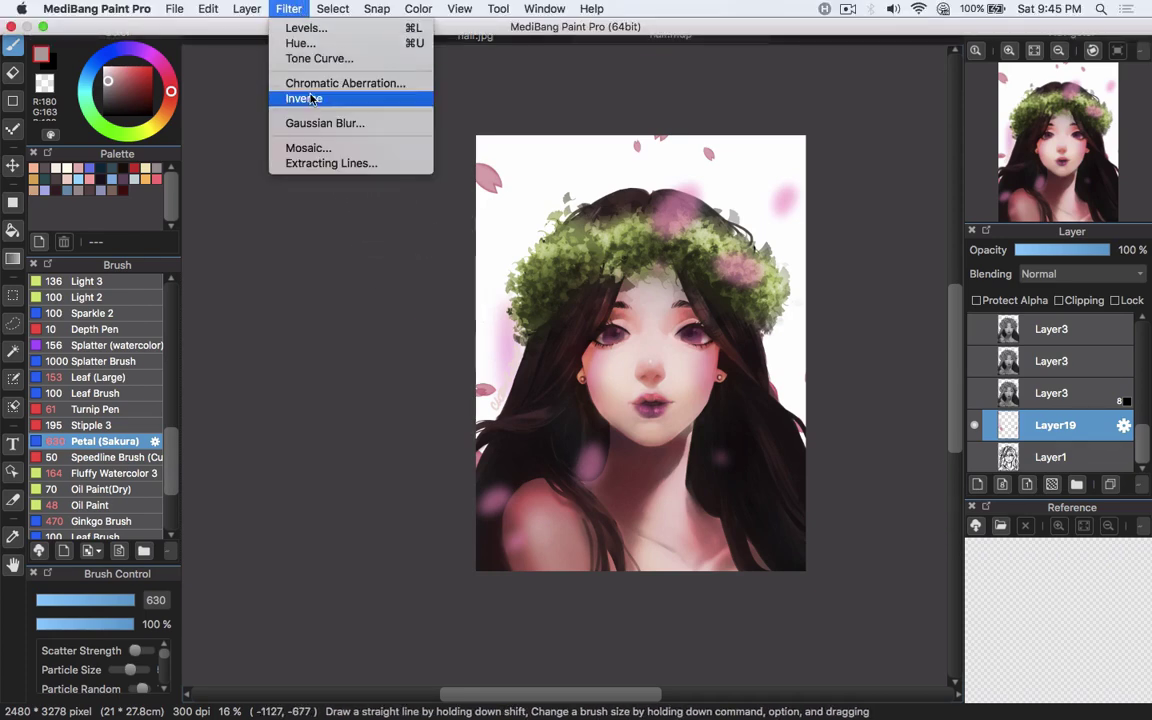
{"action": "left_click", "coordinate": [329, 124]}
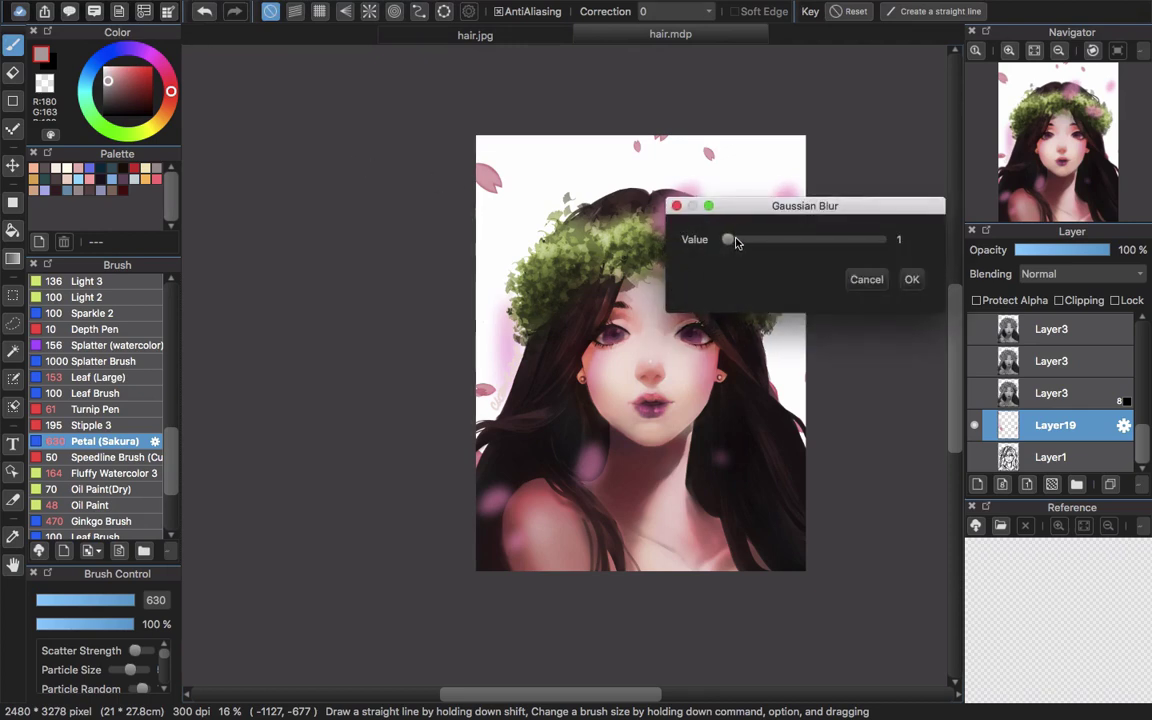
{"action": "left_click_drag", "start_coordinate": [735, 243], "coordinate": [985, 162]}
{"action": "left_click_drag", "start_coordinate": [915, 170], "coordinate": [903, 162]}
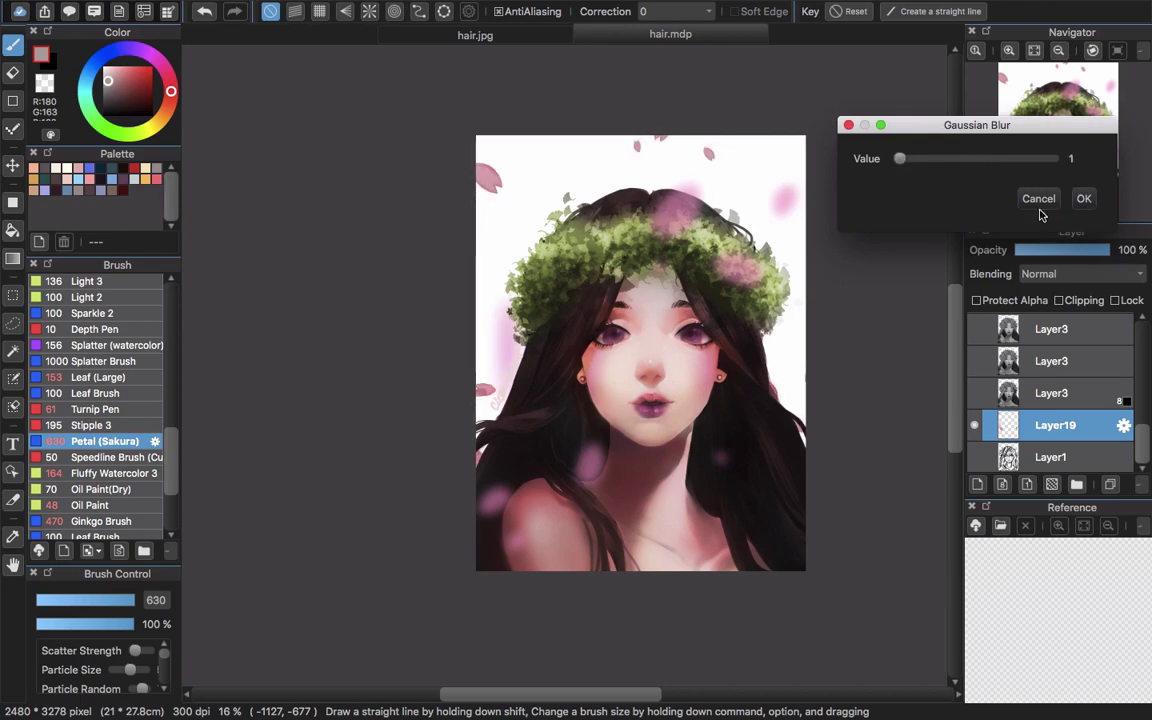
{"action": "key", "text": "Escape"}
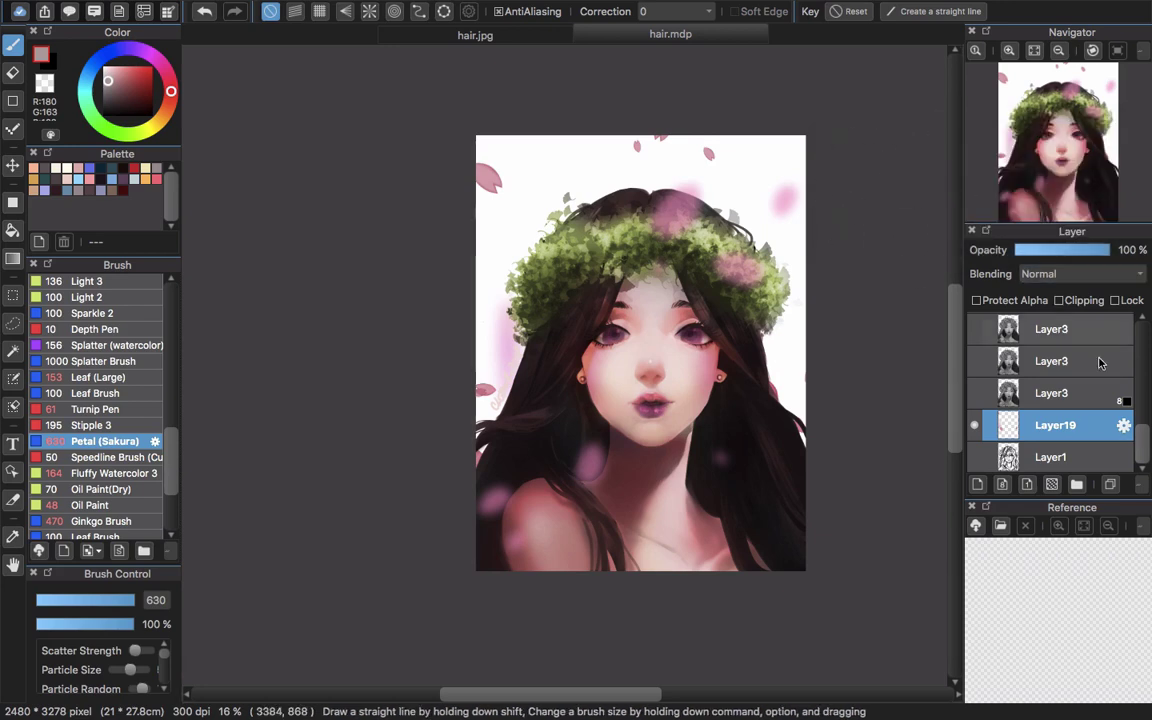
Select and show Layer22, the Add glow layer, and set a light purple foreground colour with R 242 and G 169.
{"action": "left_click_drag", "start_coordinate": [1143, 452], "coordinate": [1149, 373]}
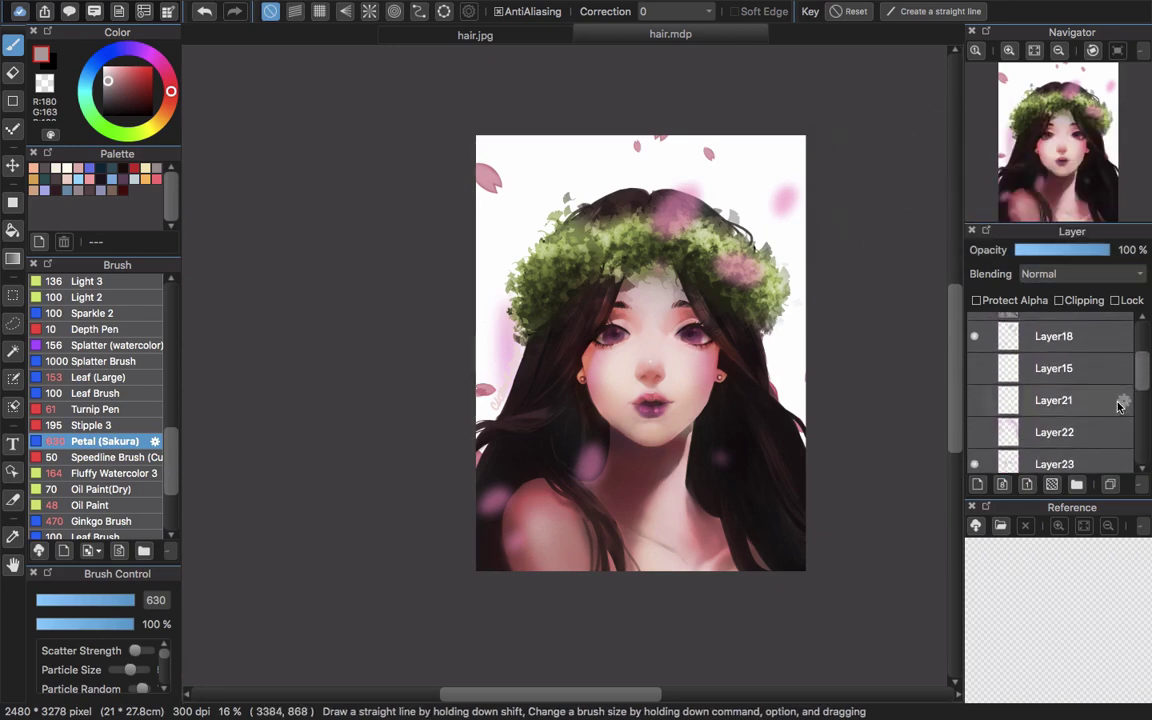
{"action": "left_click", "coordinate": [986, 436]}
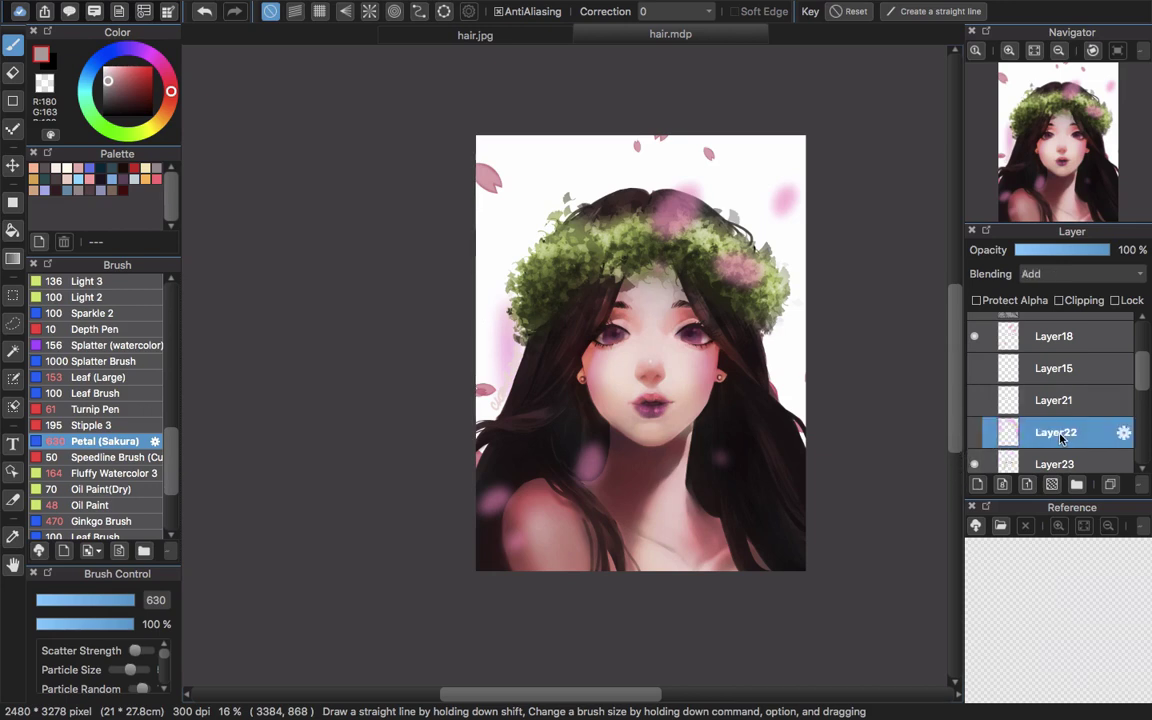
{"action": "left_click", "coordinate": [975, 434]}
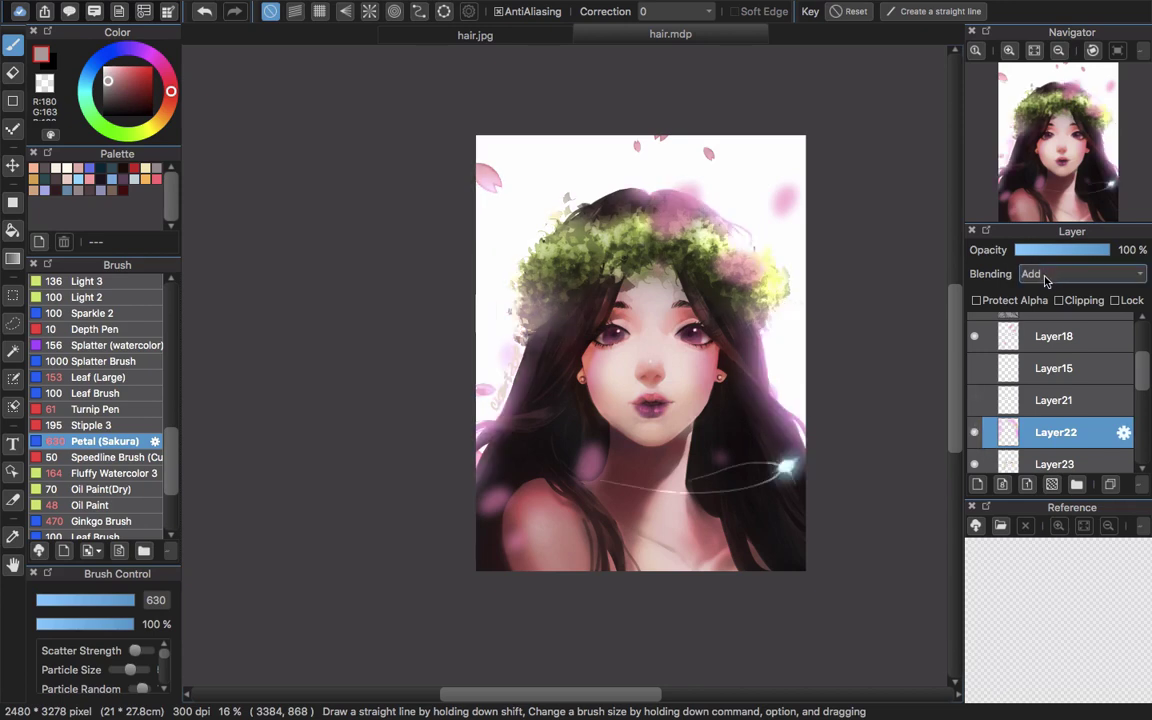
{"action": "left_click", "coordinate": [143, 55]}
{"action": "mouse_move", "coordinate": [120, 70]}
{"action": "left_mouse_down"}
{"action": "mouse_move", "coordinate": [110, 65]}
{"action": "mouse_move", "coordinate": [120, 67]}
{"action": "left_mouse_up"}
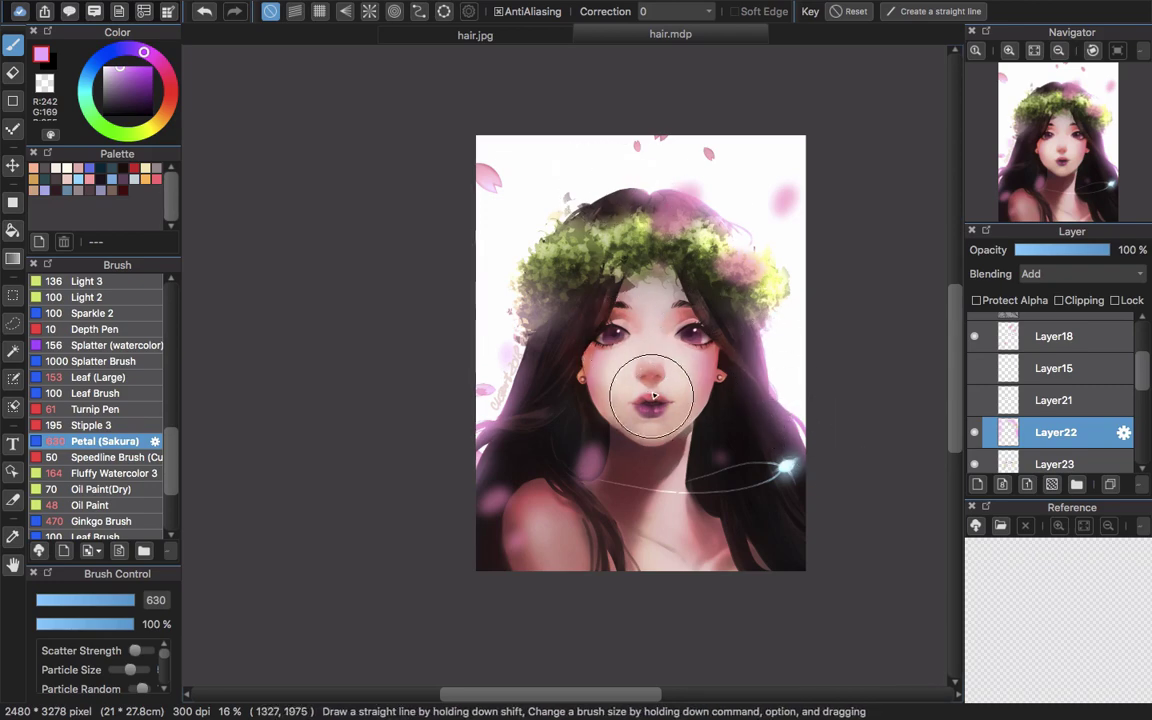
Try a highlight on the lower lip on Layer22 with a sampled light pink, R 239 and G 214, at brush size 42, and undo it.
{"action": "scroll", "coordinate": [655, 358], "scroll_direction": "up", "scroll_amount": 2}
{"action": "scroll", "coordinate": [669, 367], "scroll_direction": "up", "scroll_amount": 2}
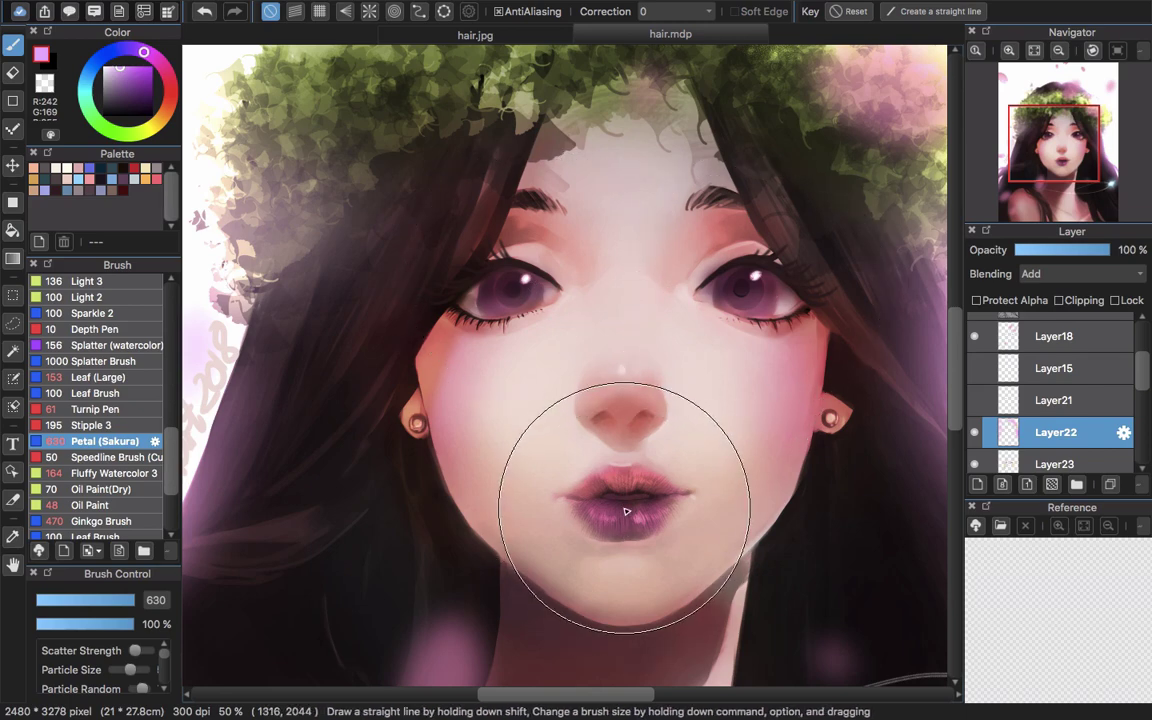
{"action": "scroll", "coordinate": [617, 522], "scroll_direction": "down", "scroll_amount": 1}
{"action": "mouse_move", "coordinate": [593, 352]}
{"action": "left_mouse_down"}
{"action": "mouse_move", "coordinate": [617, 386]}
{"action": "mouse_move", "coordinate": [591, 378]}
{"action": "mouse_move", "coordinate": [612, 360]}
{"action": "mouse_move", "coordinate": [663, 432]}
{"action": "mouse_move", "coordinate": [660, 492]}
{"action": "mouse_move", "coordinate": [634, 514]}
{"action": "left_mouse_up"}
{"action": "left_click", "coordinate": [651, 415], "text": "alt"}
{"action": "left_click", "coordinate": [634, 514]}
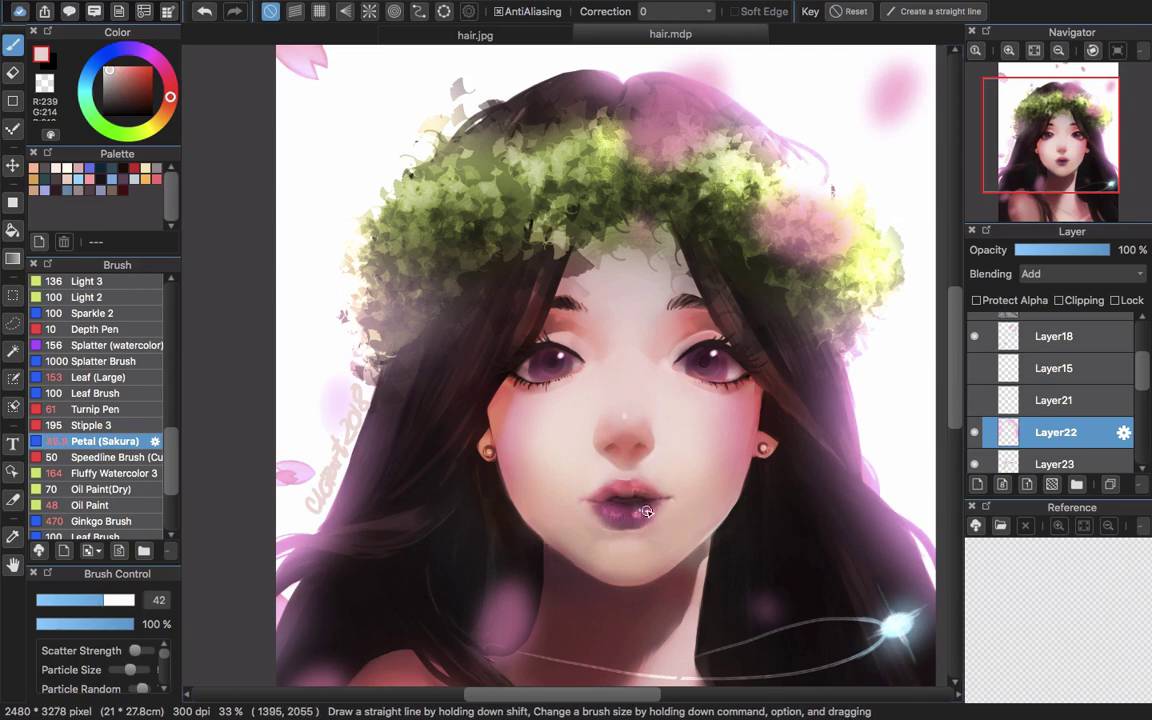
{"action": "scroll", "coordinate": [784, 560], "scroll_direction": "down", "scroll_amount": 1}
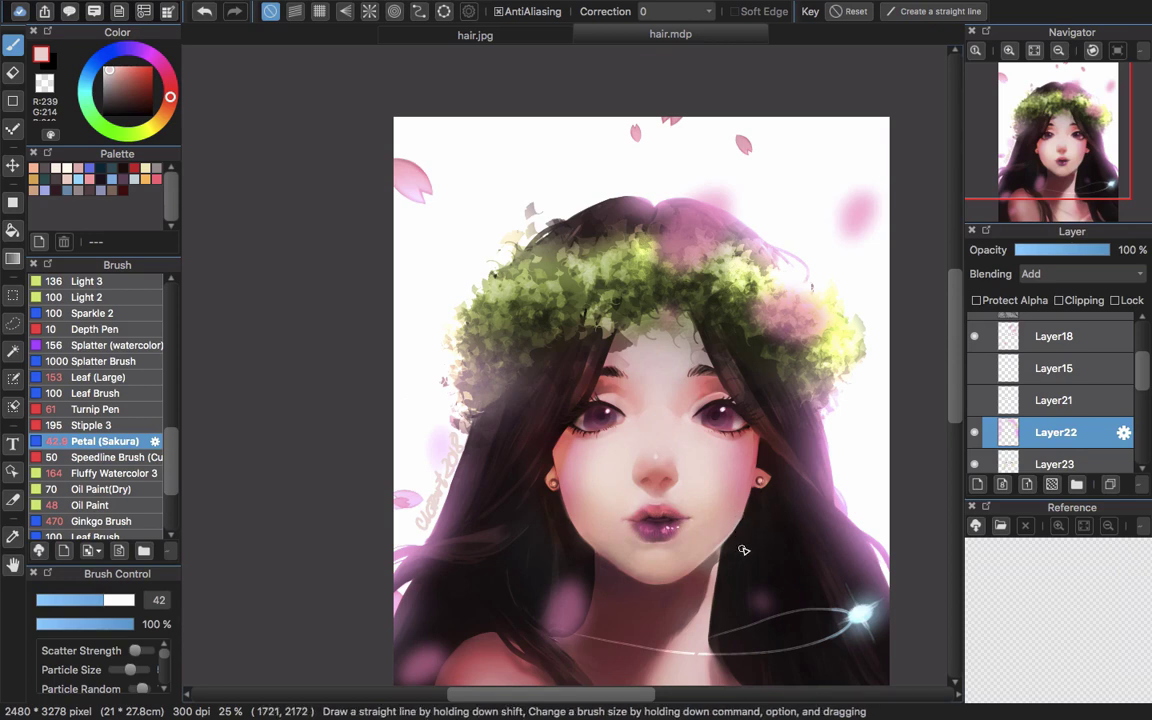
{"action": "key", "text": "super+z"}
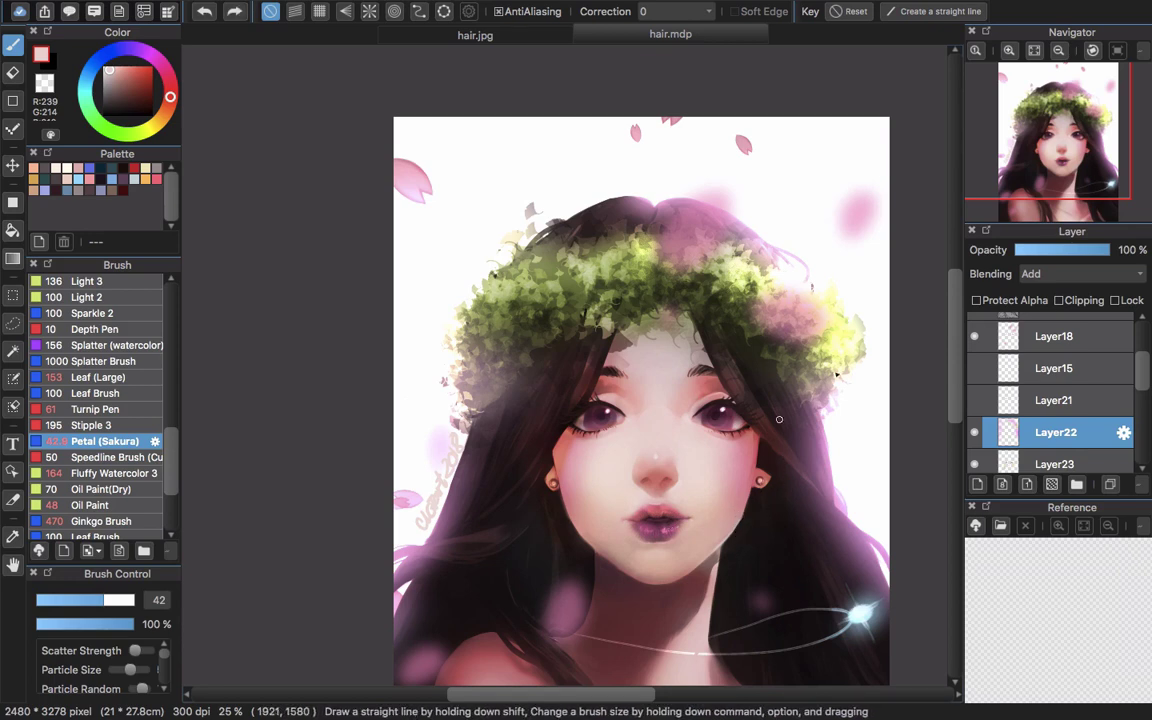
Select and show Layer21, the Multiply layer above Layer22, and review the whole portrait centred in the canvas area.
{"action": "left_click", "coordinate": [1005, 403]}
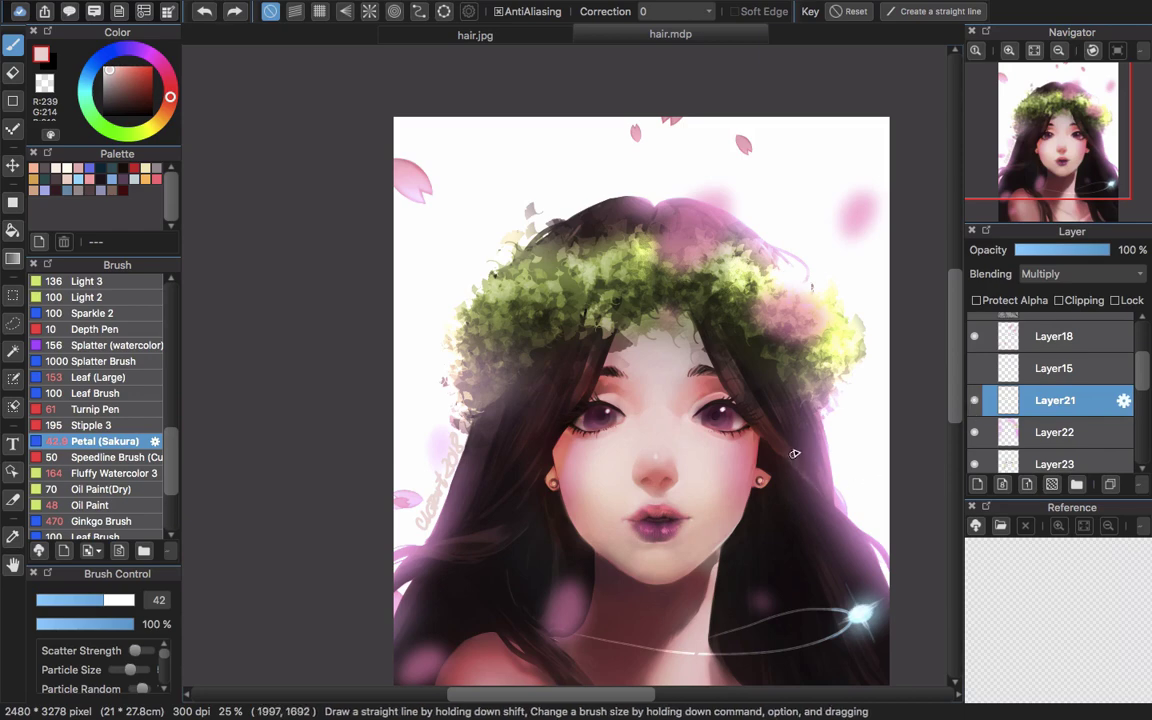
{"action": "scroll", "coordinate": [794, 454], "scroll_direction": "down", "scroll_amount": 2}
{"action": "scroll", "coordinate": [718, 450], "scroll_direction": "up", "scroll_amount": 1}
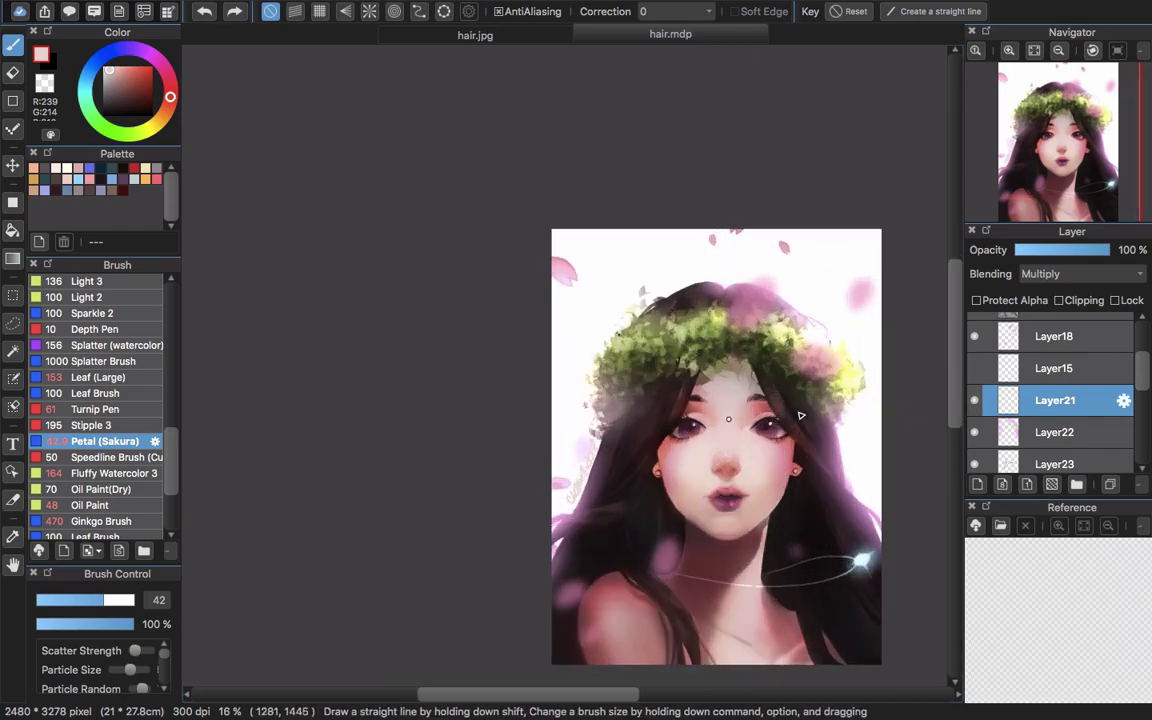
{"action": "left_click", "coordinate": [974, 368]}
{"action": "scroll", "coordinate": [805, 470], "scroll_direction": "down", "scroll_amount": 1}
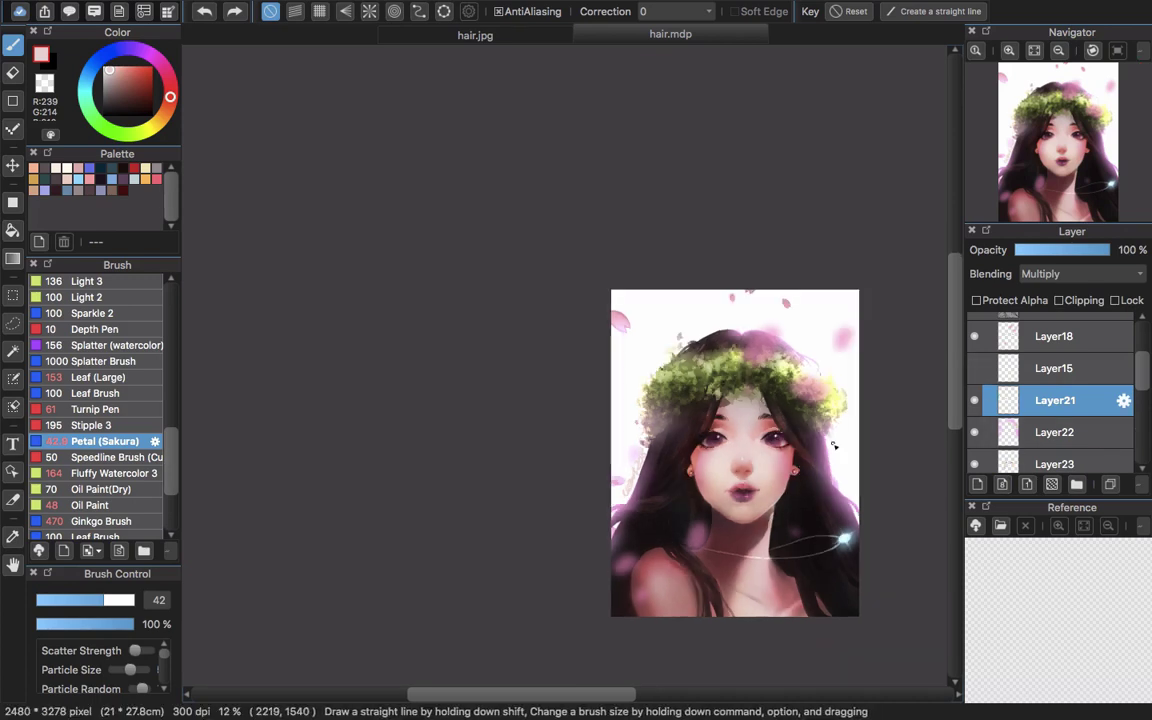
{"action": "left_click_drag", "start_coordinate": [848, 500], "coordinate": [742, 434]}
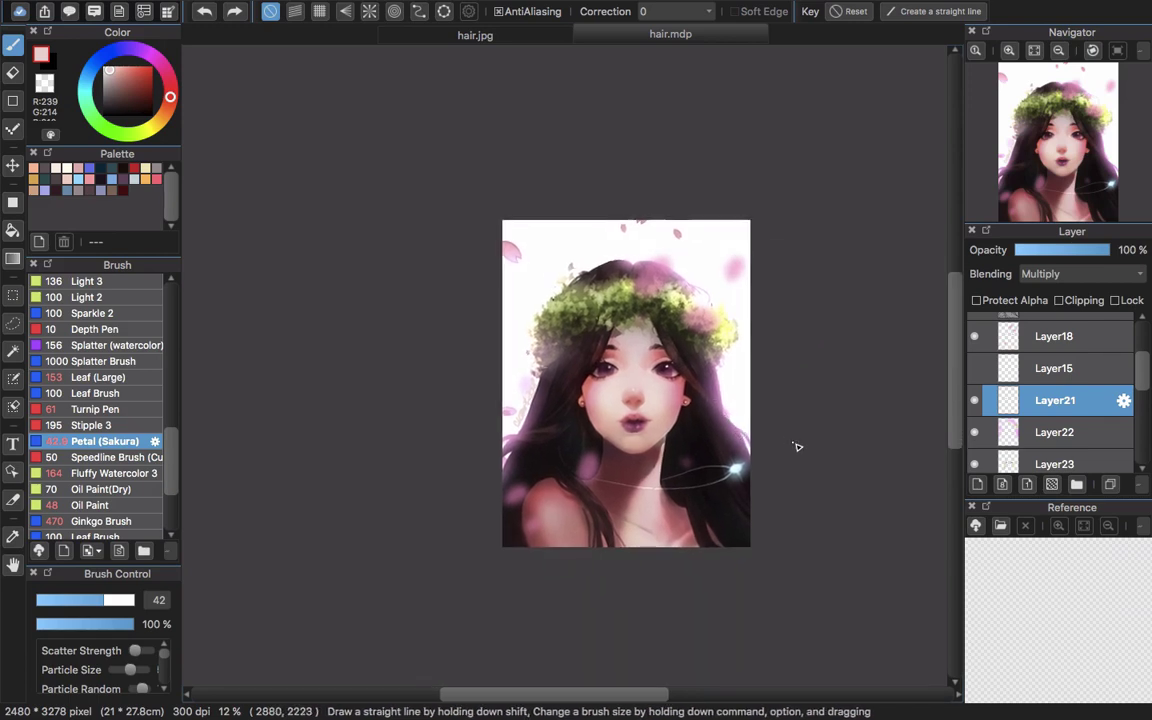